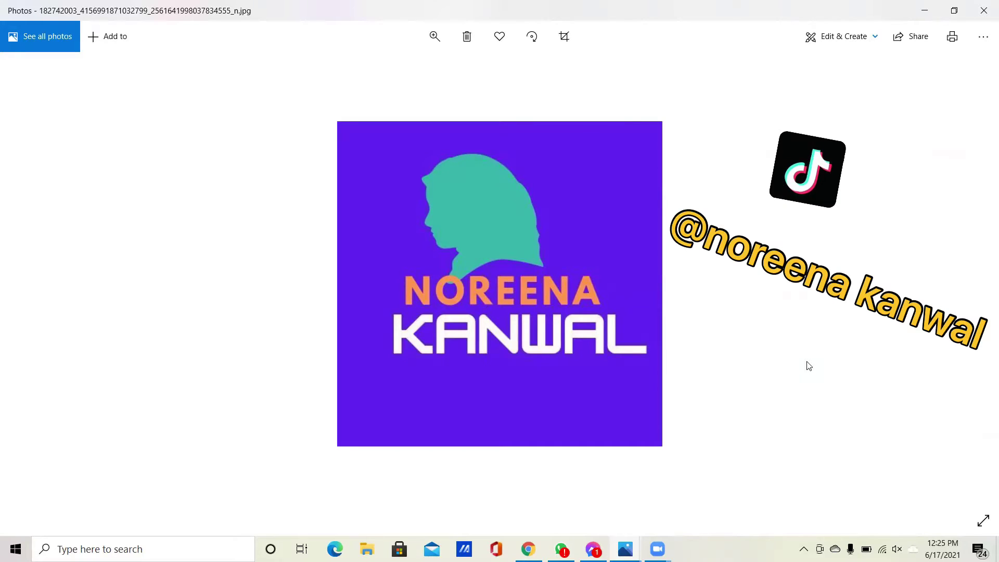
# - Switch from the logo in Photos to the Chrome window with Yahoo results for wix.com
pyautogui.hotkey('alt', 'Tab')
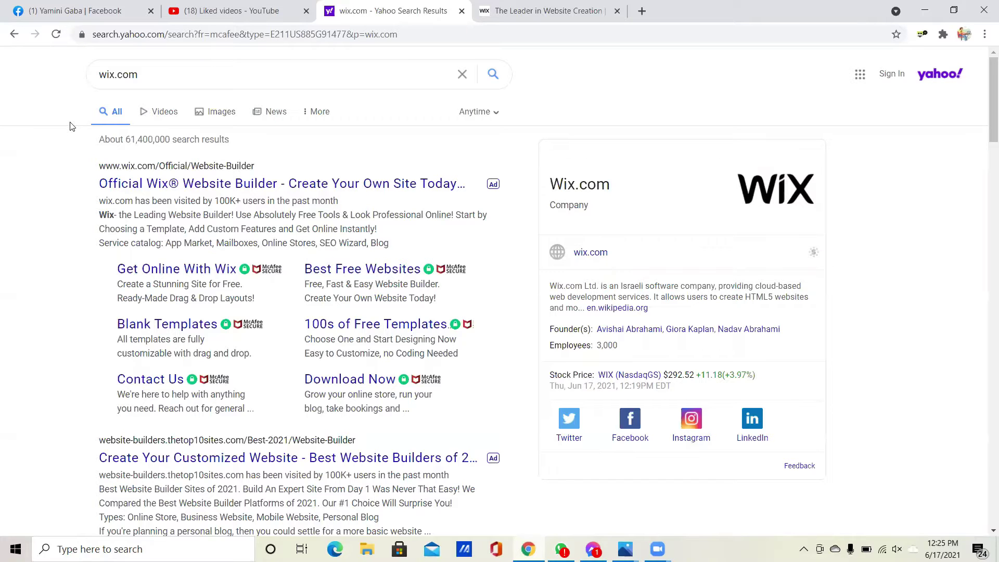
# - Open the 'Official Wix Website Builder' ad result from the Yahoo search results
pyautogui.click(174, 191)
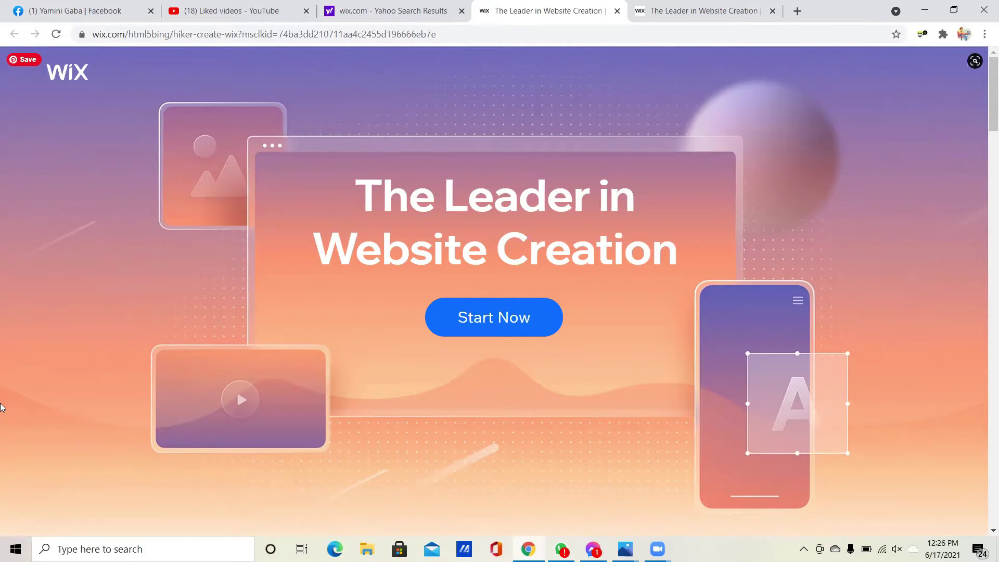
# - Scroll to the bottom of the Wix landing page and choose Get Started
pyautogui.scroll(-9, 2, 407)
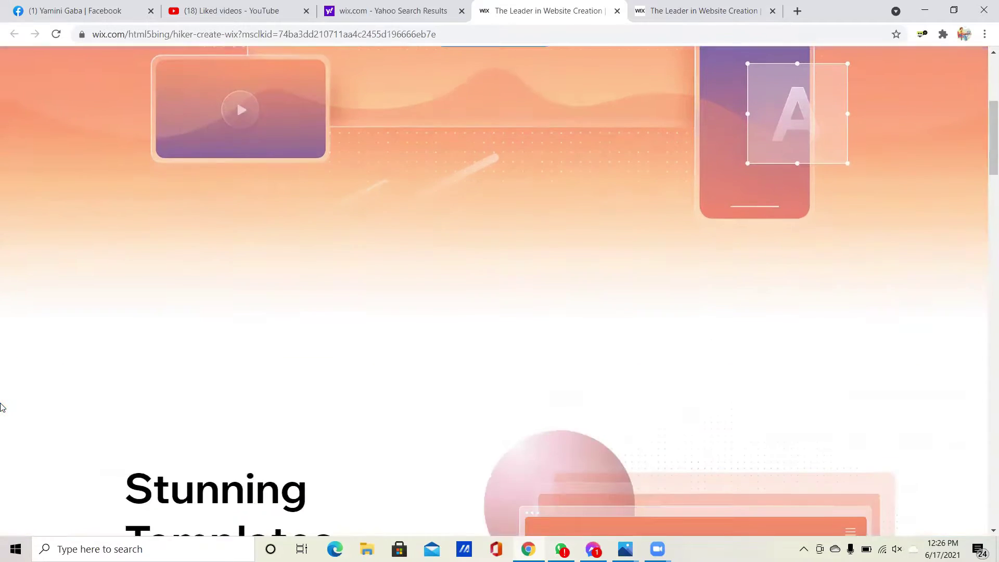
pyautogui.scroll(-2, 2, 407)
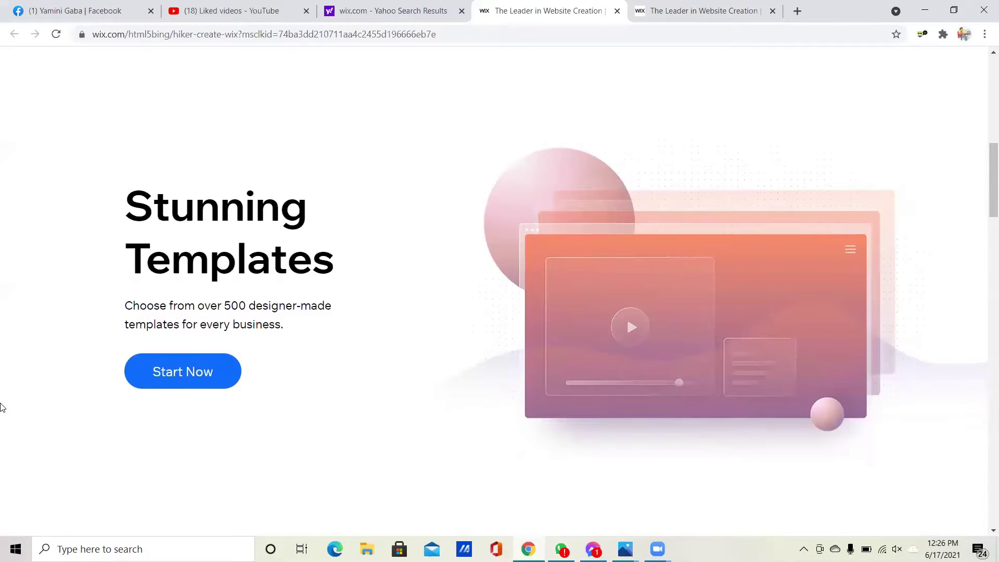
pyautogui.scroll(-1, 1, 407)
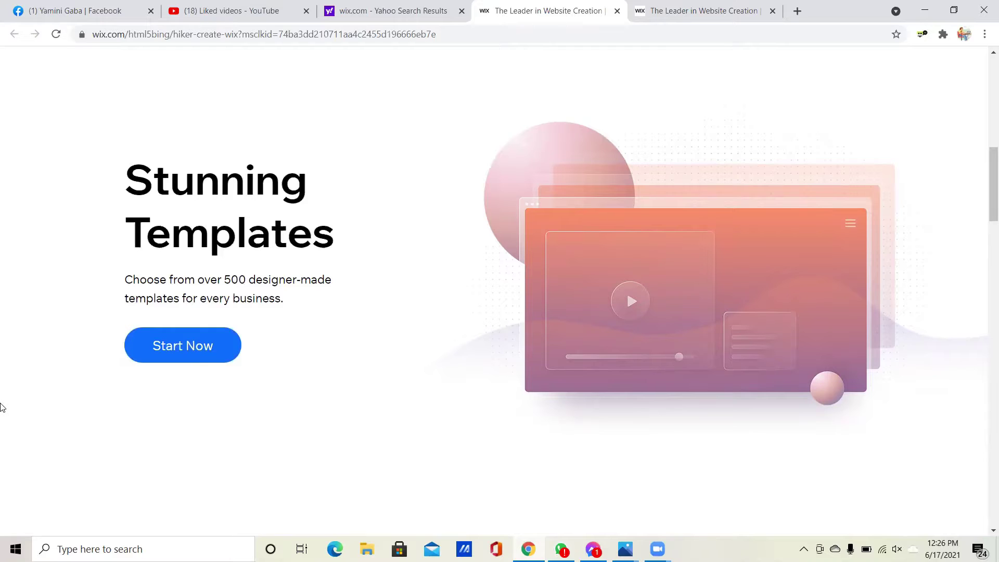
pyautogui.scroll(-1, 2, 407)
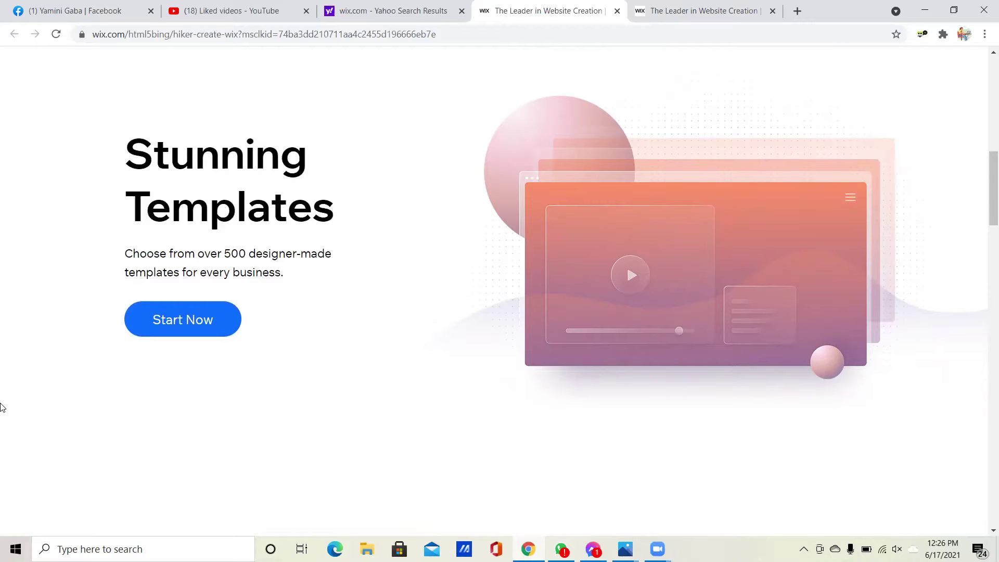
pyautogui.scroll(-5, 1, 407)
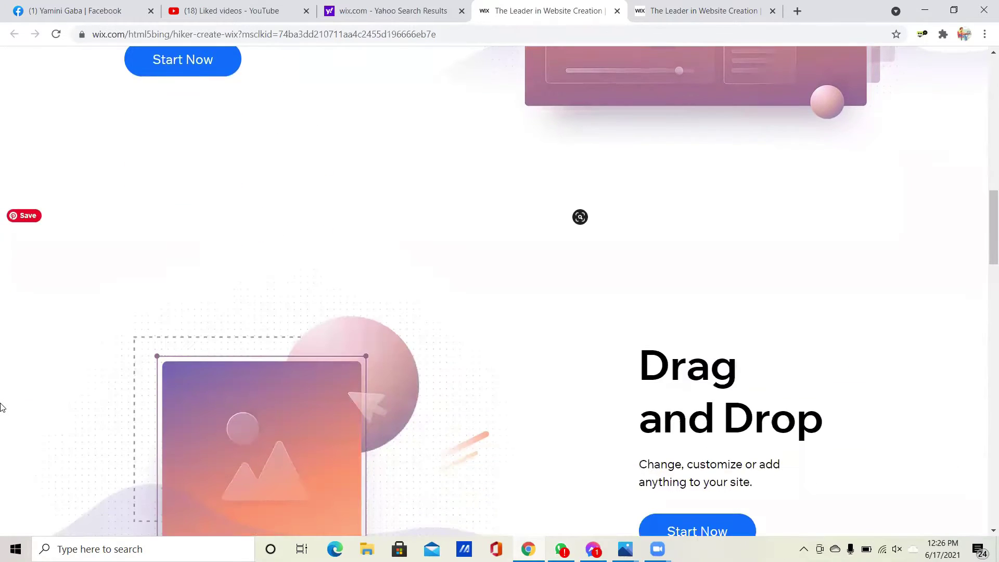
pyautogui.scroll(-6, 2, 407)
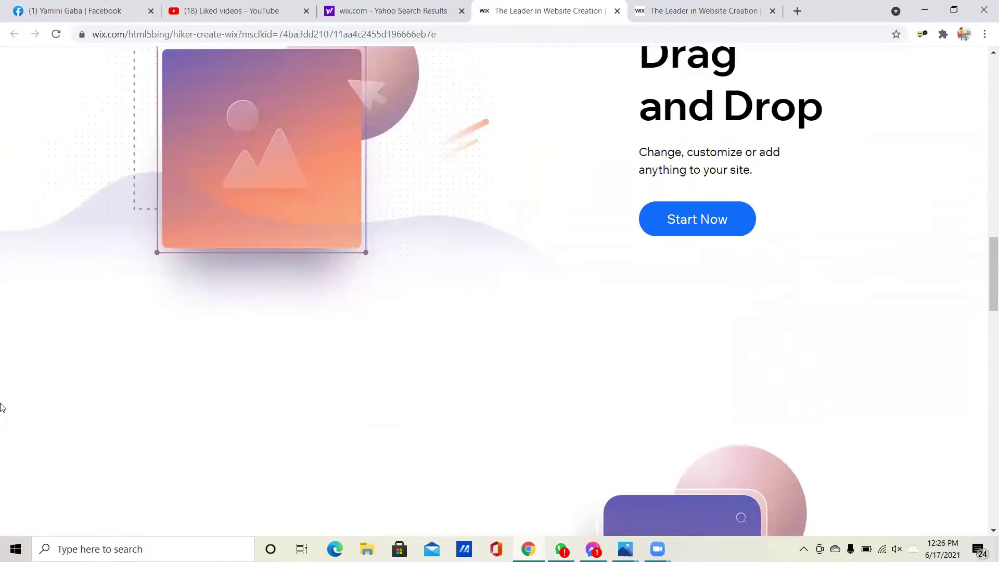
pyautogui.scroll(-7, 2, 407)
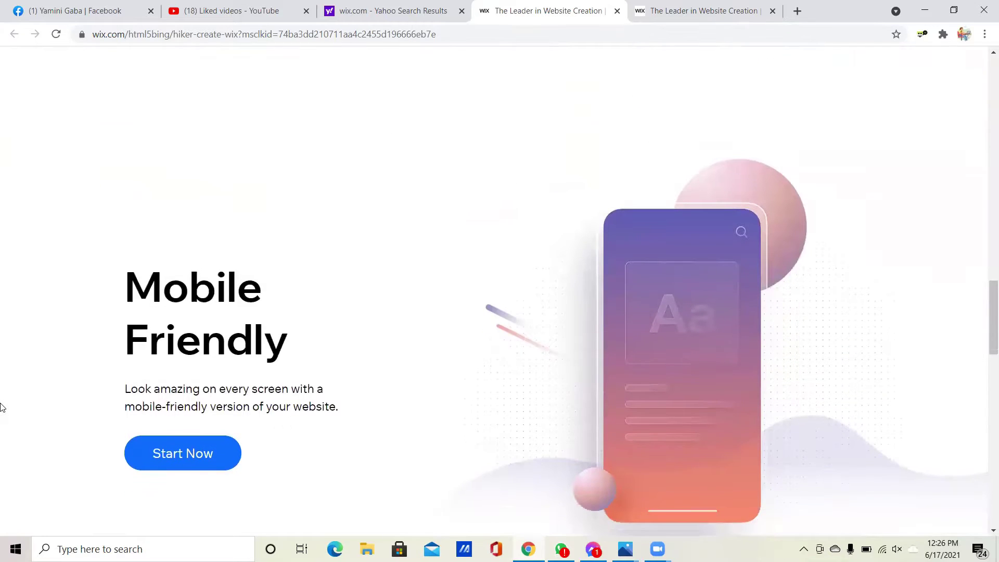
pyautogui.scroll(-7, 1, 407)
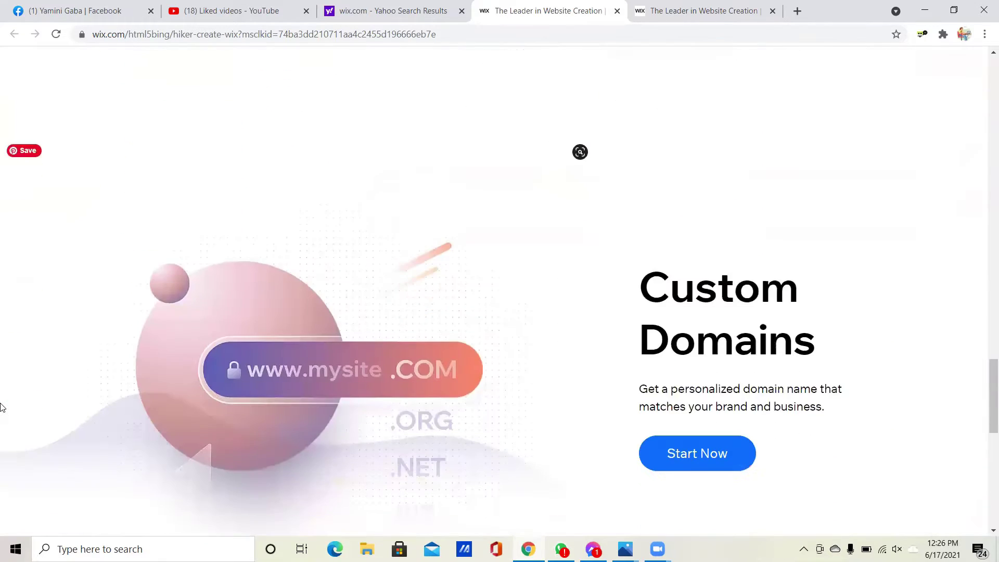
pyautogui.scroll(-1, 1, 407)
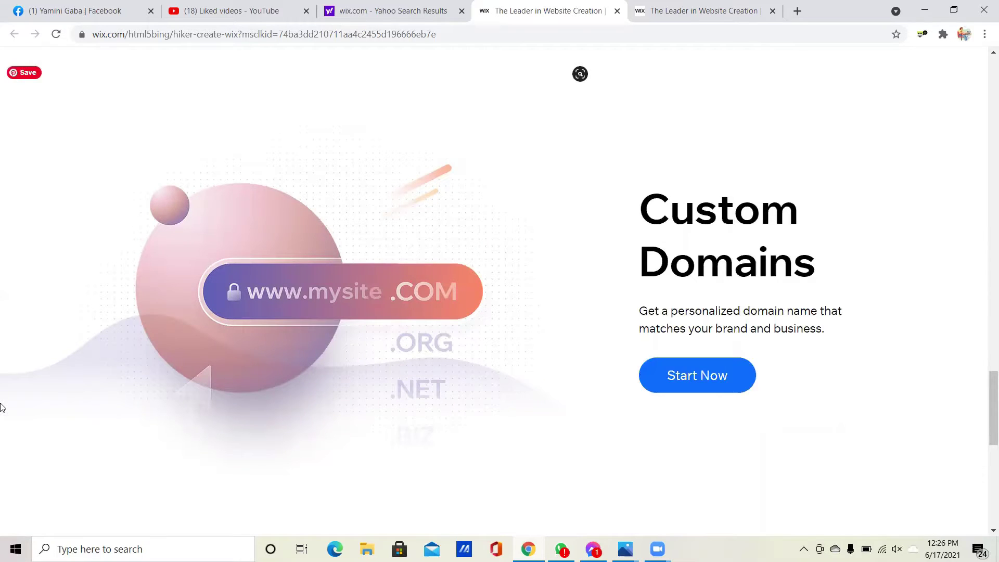
pyautogui.scroll(-5, 1, 407)
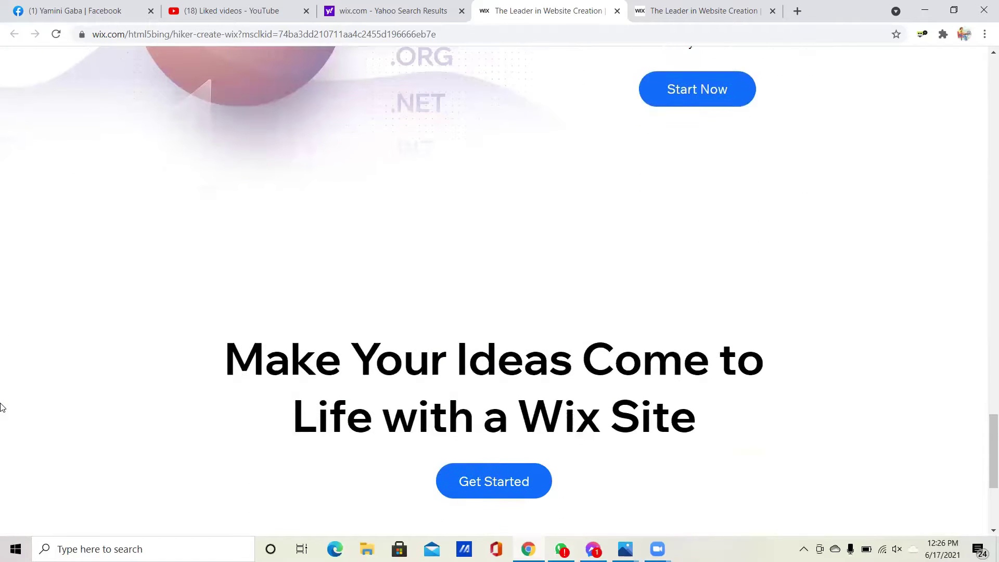
pyautogui.scroll(-3, 1, 407)
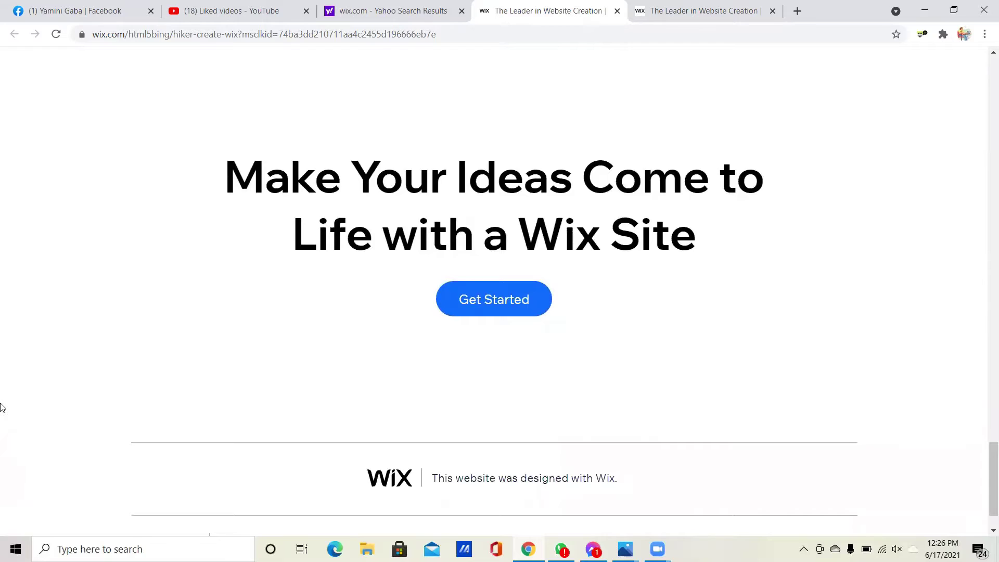
pyautogui.scroll(-1, 2, 407)
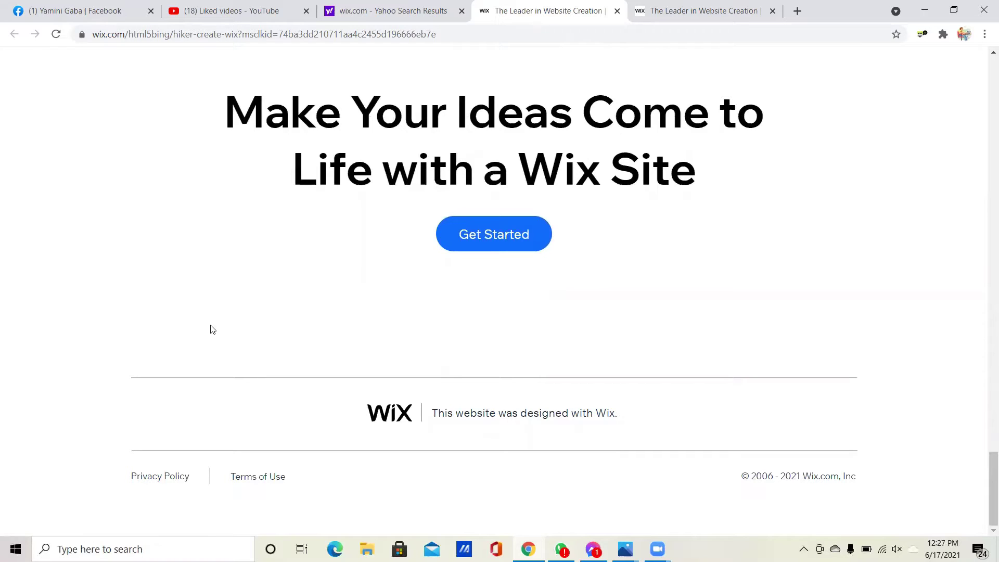
pyautogui.click(480, 243)
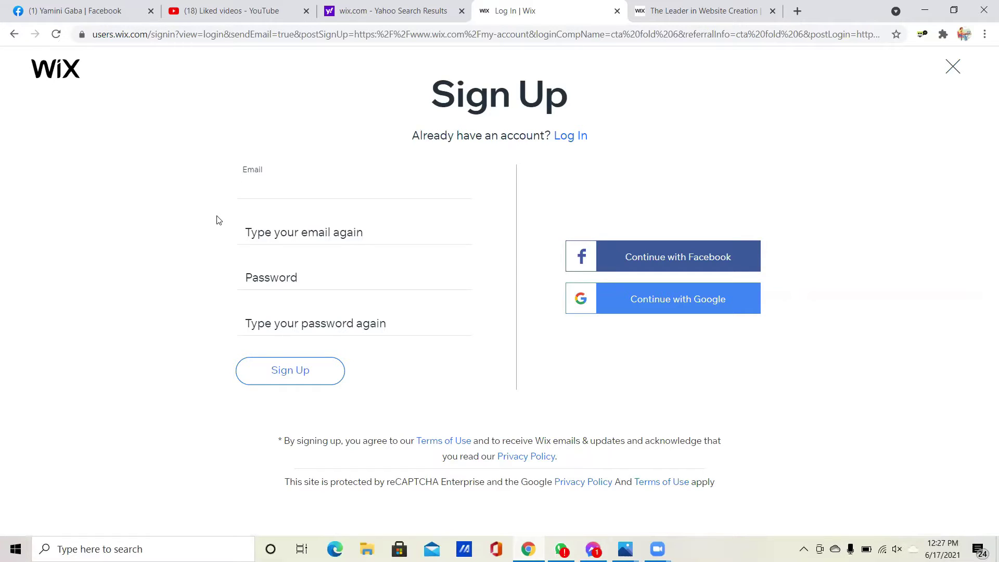
# - Sign up to Wix with Google, picking the account in the chooser
pyautogui.click(662, 302)
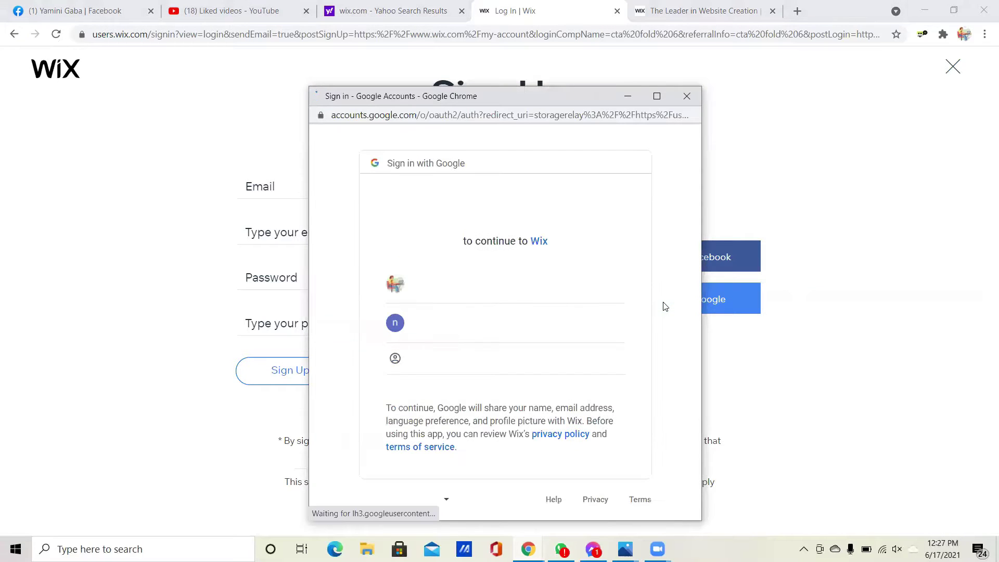
pyautogui.click(443, 336)
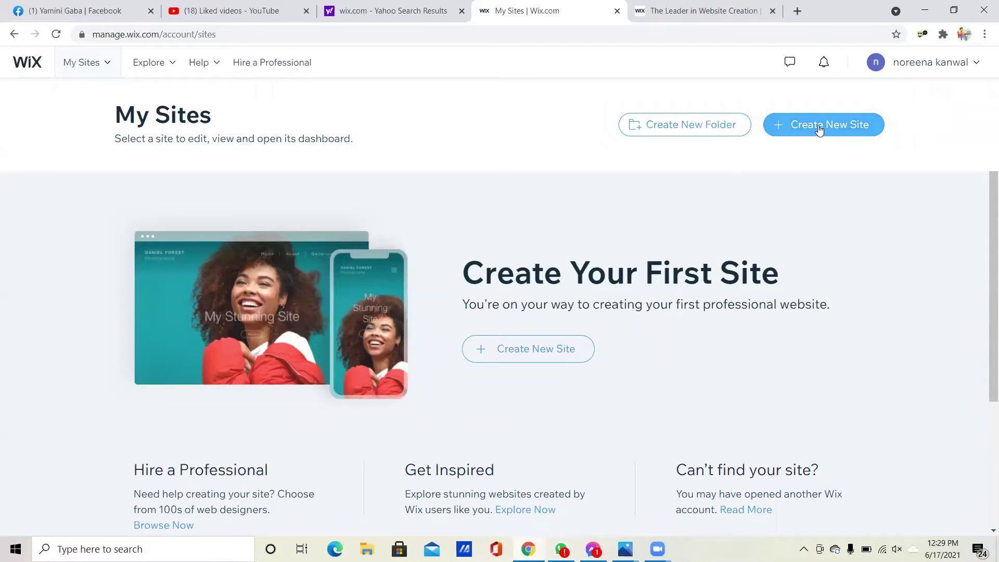
# - Start a new site with Create New Site on the My Sites page
pyautogui.click(818, 126)
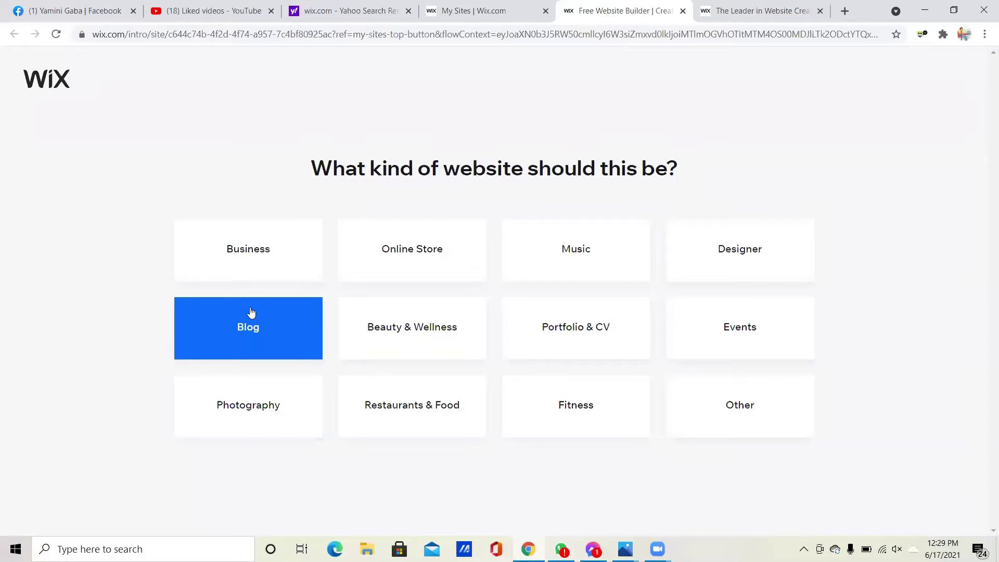
# - Choose Business as the website type and let Wix ADI create the site
pyautogui.click(231, 261)
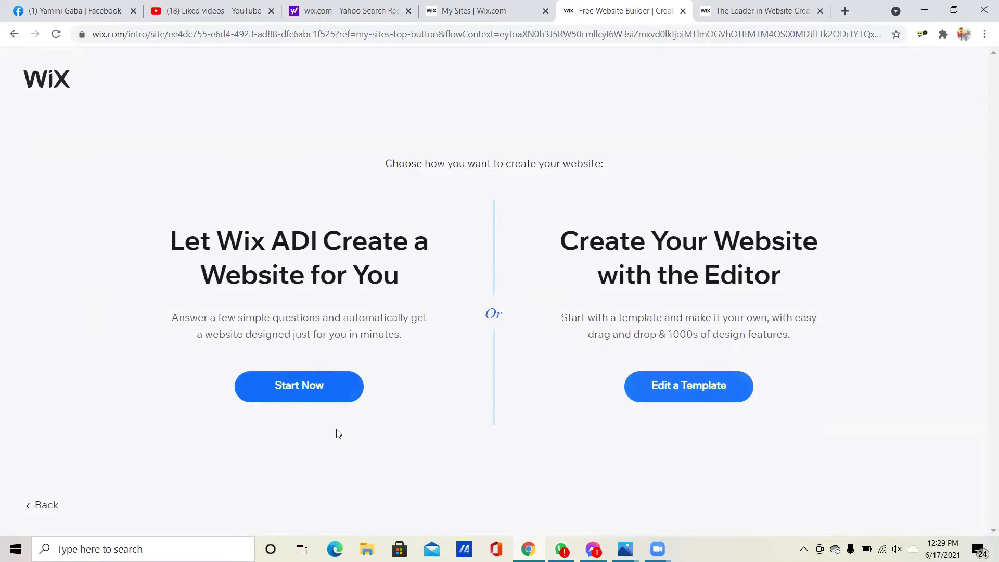
pyautogui.click(281, 385)
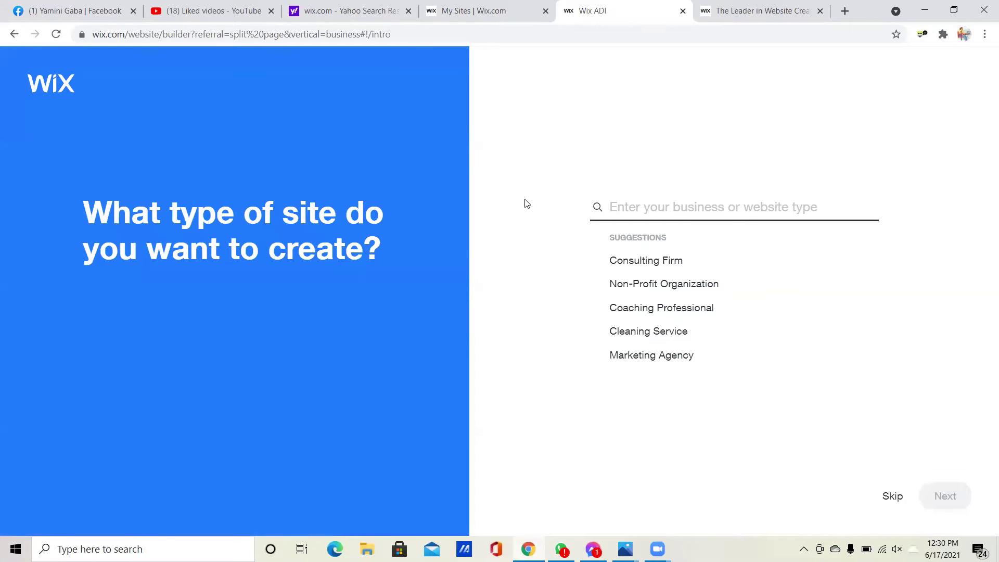
# - Replace Marketing Agency with Affiliate Marketing Portfolio as the site type and continue
pyautogui.click(655, 205)
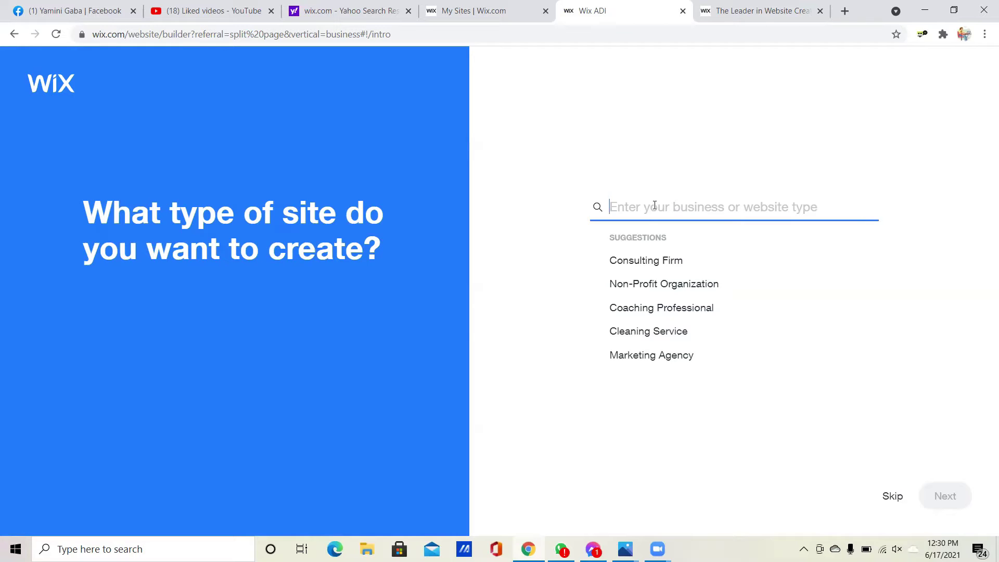
pyautogui.click(652, 355)
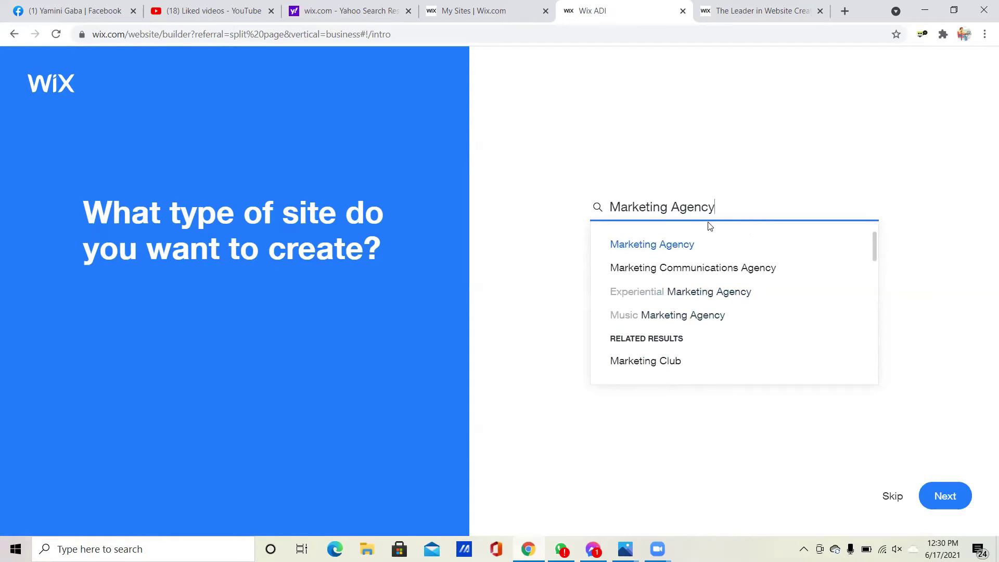
pyautogui.press('BackSpace')
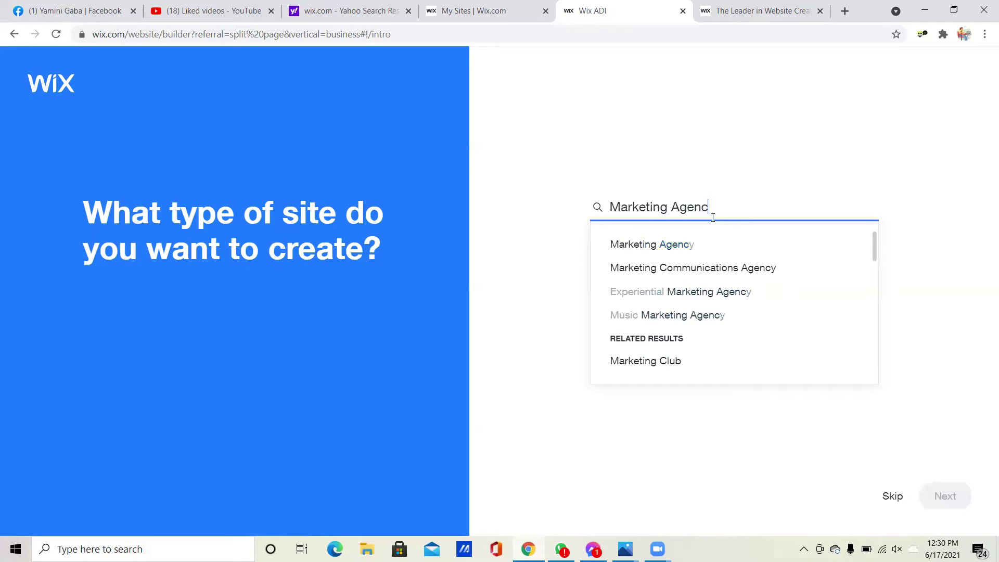
pyautogui.press('BackSpace')
pyautogui.press('BackSpace')
pyautogui.press('BackSpace')
pyautogui.press('BackSpace')
pyautogui.press('BackSpace')
pyautogui.press('BackSpace')
pyautogui.press('BackSpace')
pyautogui.press('BackSpace')
pyautogui.press('BackSpace')
pyautogui.press('BackSpace')
pyautogui.press('BackSpace')
pyautogui.press('BackSpace')
pyautogui.press('BackSpace')
pyautogui.press('BackSpace')
pyautogui.press('BackSpace')
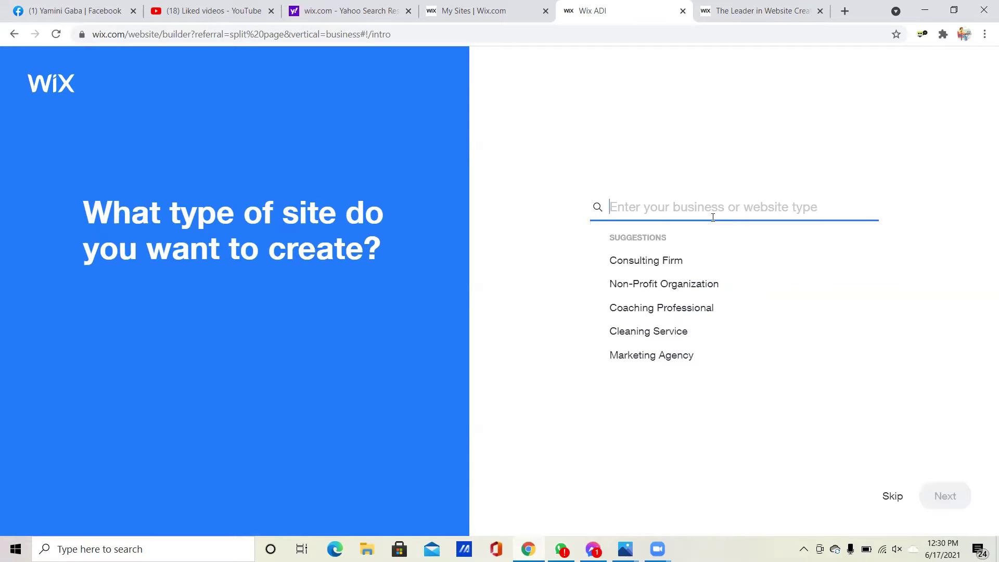
pyautogui.write('Affil')
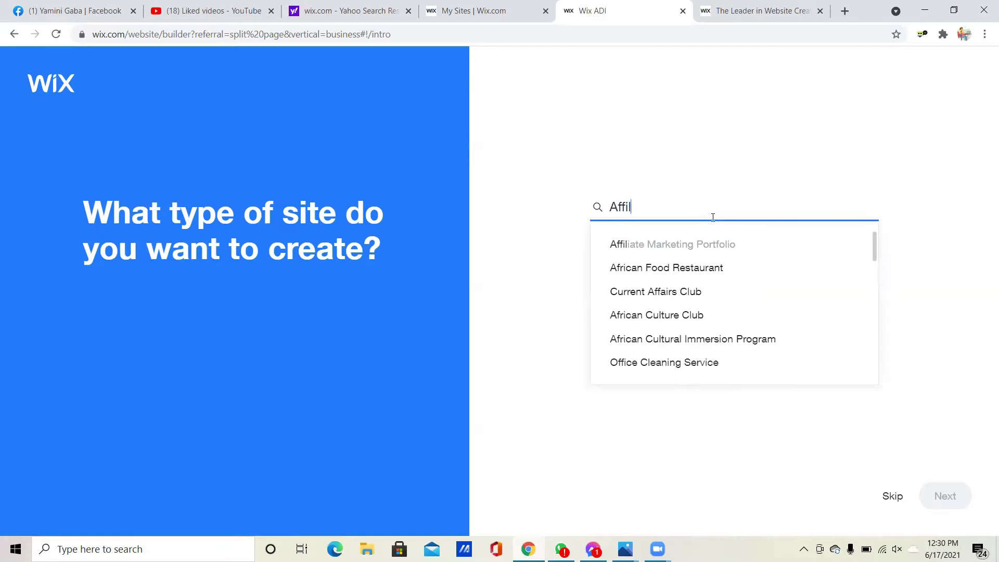
pyautogui.write('iate')
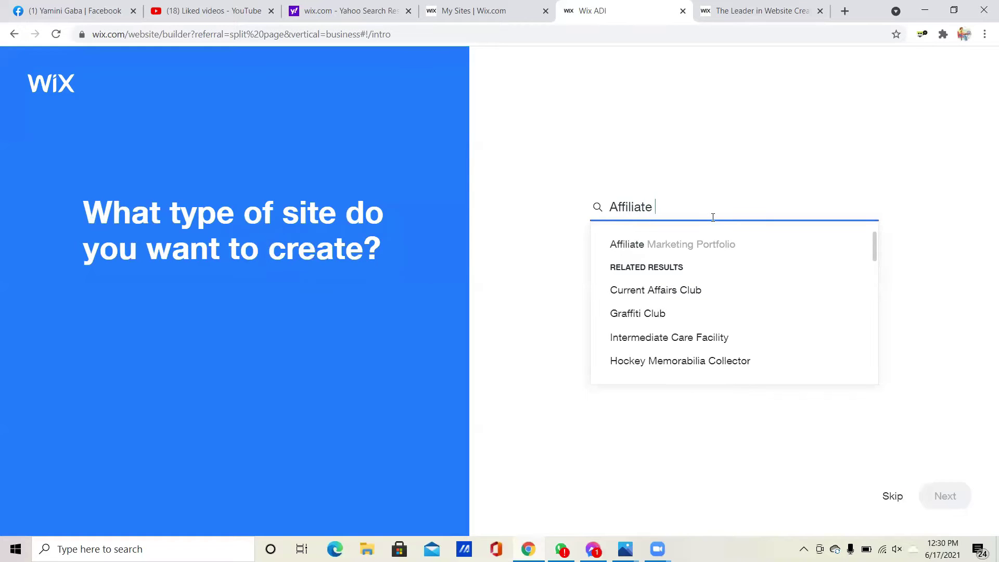
pyautogui.click(711, 245)
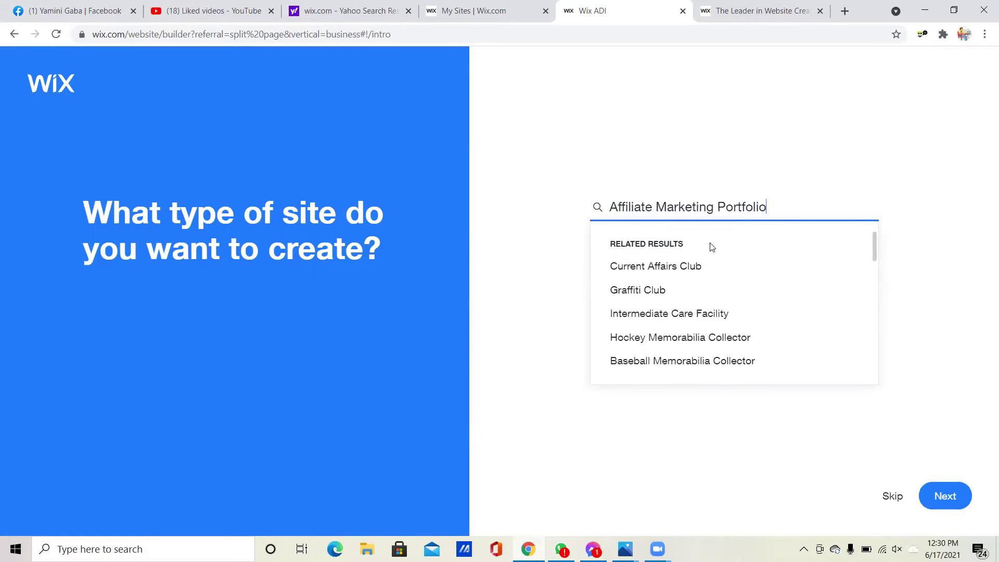
pyautogui.click(940, 500)
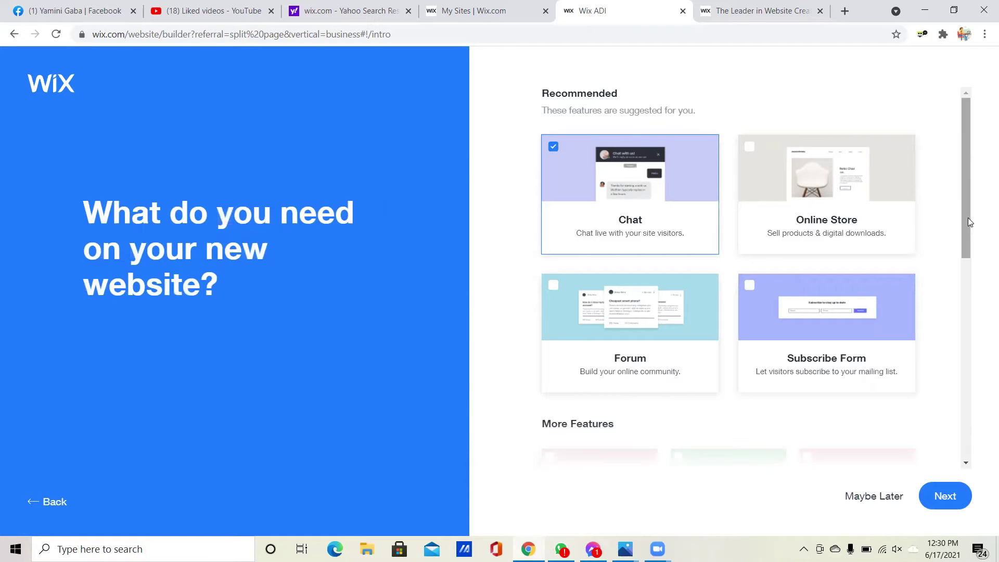
# - Add Subscribe Form alongside Chat as site features and continue
pyautogui.moveTo(967, 218)
pyautogui.mouseDown()
pyautogui.moveTo(966, 500)
pyautogui.moveTo(964, 206)
pyautogui.mouseUp()
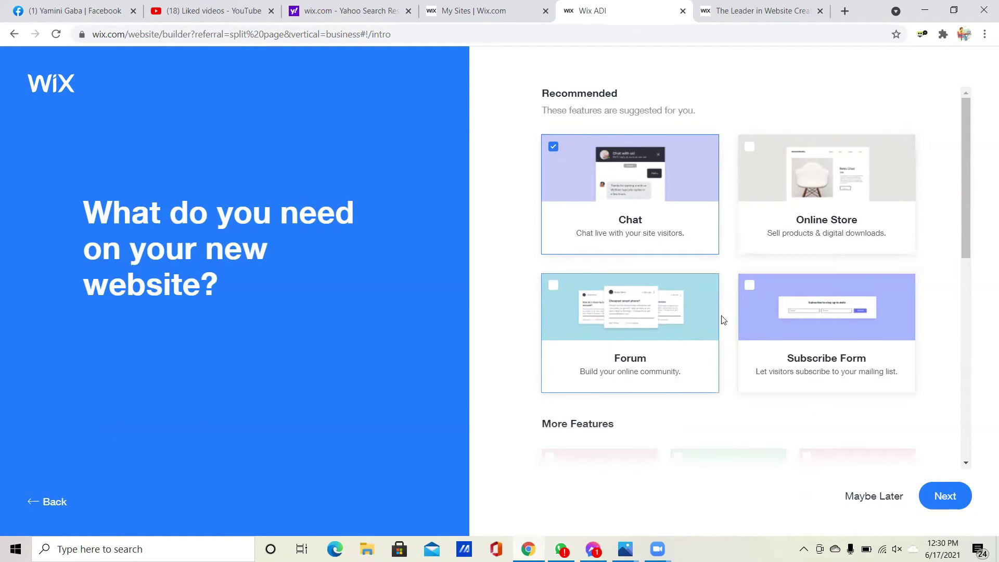
pyautogui.click(752, 286)
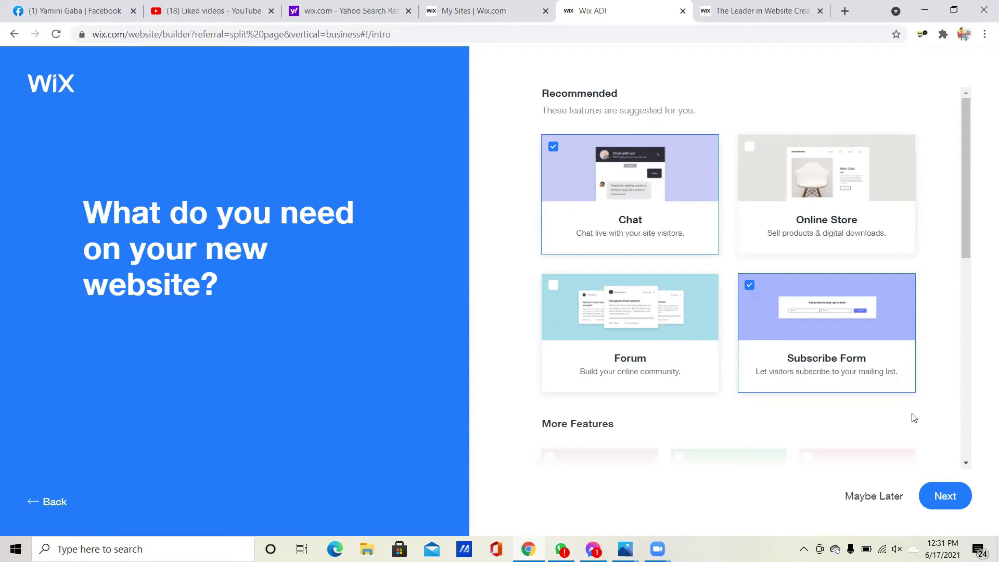
pyautogui.click(939, 496)
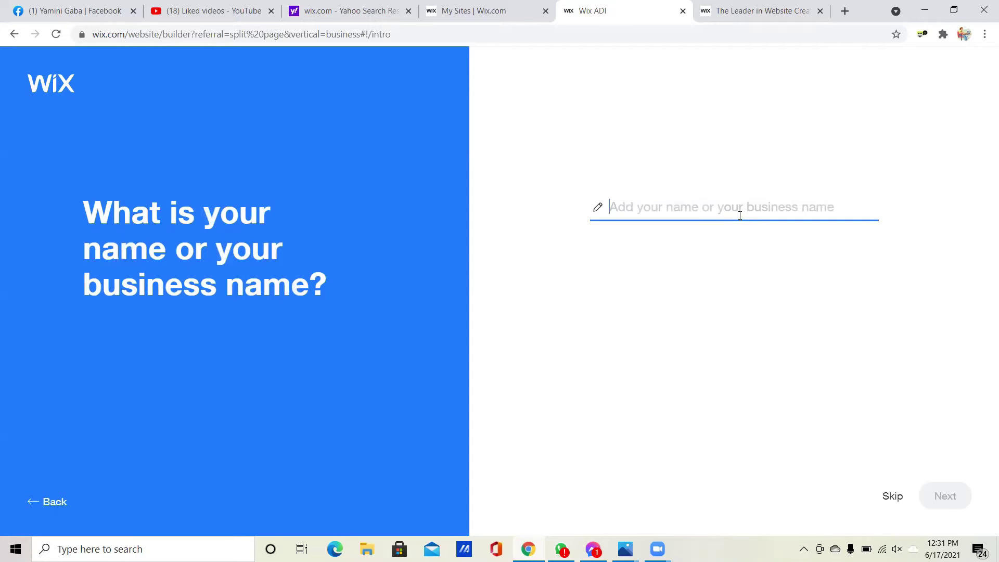
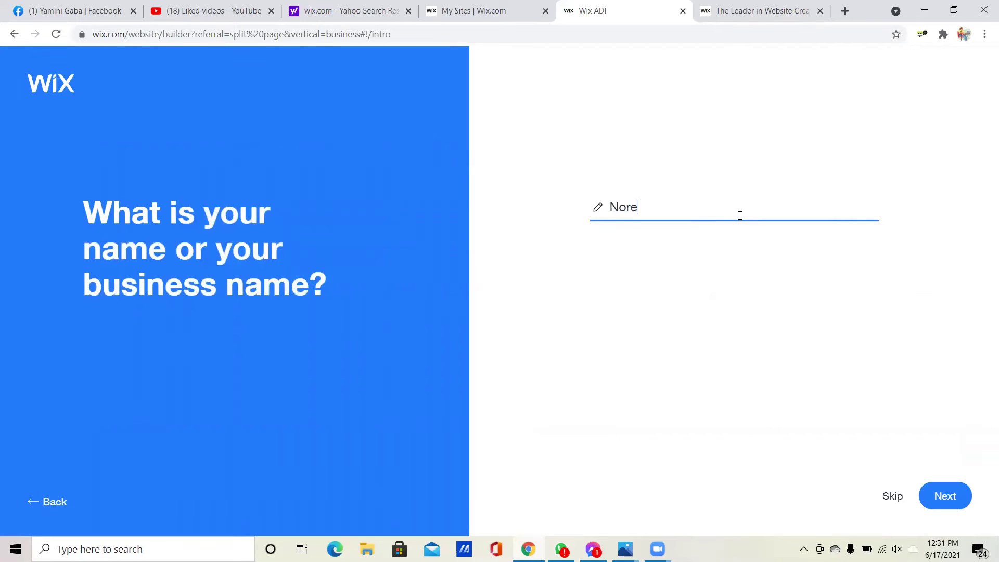
# - Enter the owner's full name as the business name and continue
pyautogui.click(940, 500)
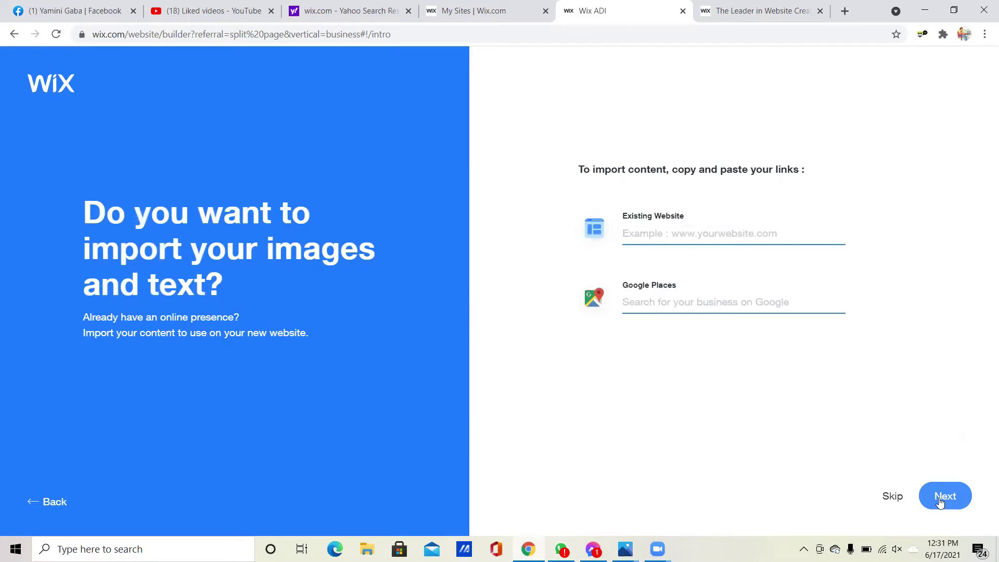
# - Enter the owner's becons.page address in the Existing Website field, fixing the typo
pyautogui.click(745, 229)
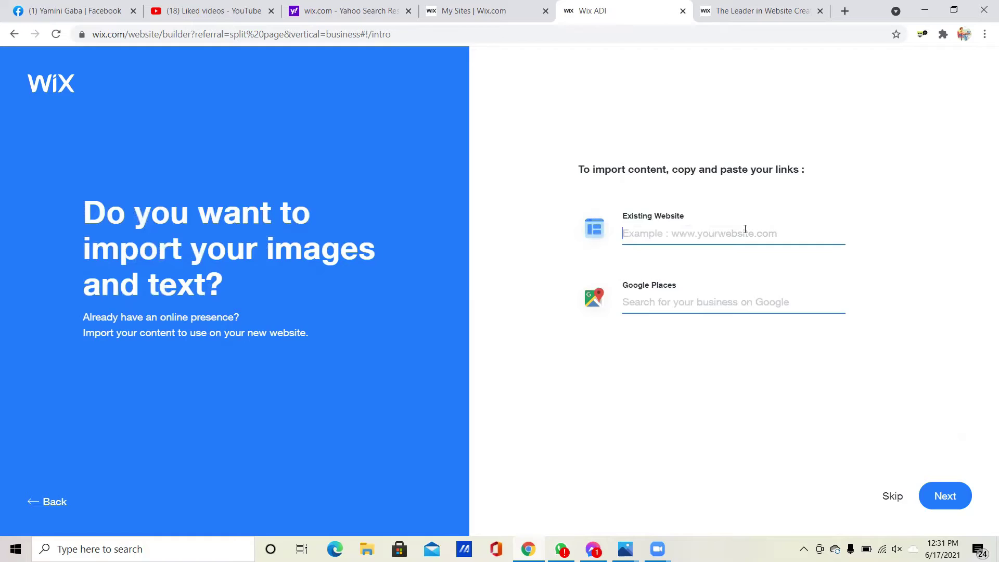
pyautogui.write('be')
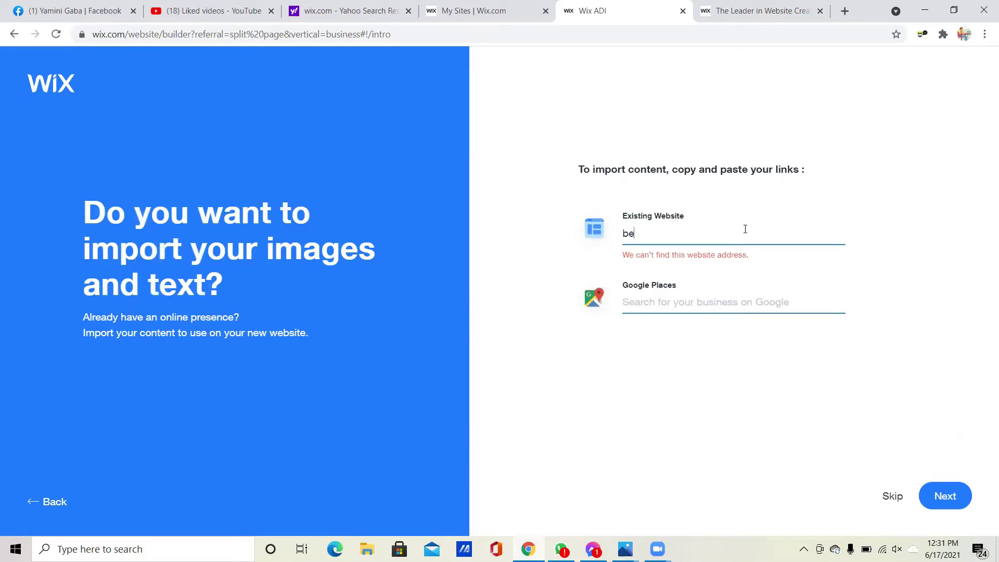
pyautogui.write('cons')
pyautogui.write('.page/')
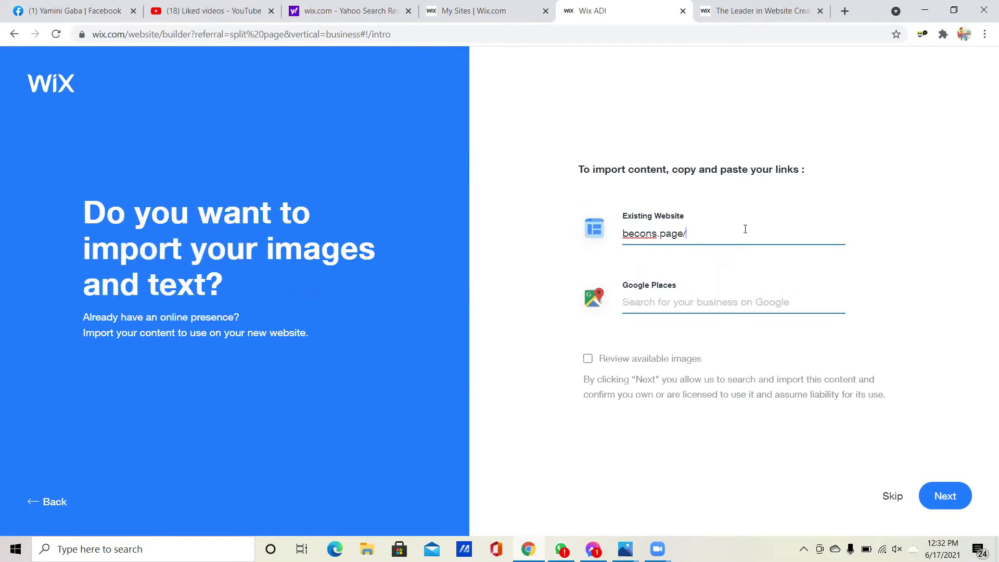
pyautogui.write('npo')
pyautogui.press('BackSpace')
pyautogui.press('BackSpace')
pyautogui.write('oreena')
# - Continue to the site info review page and begin adding a logo image
pyautogui.click(944, 497)
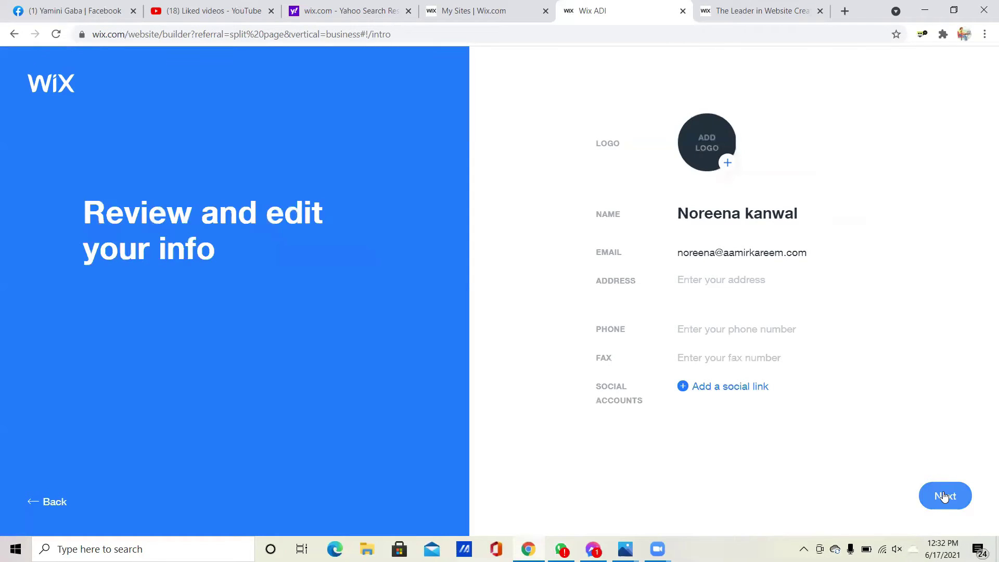
pyautogui.click(728, 163)
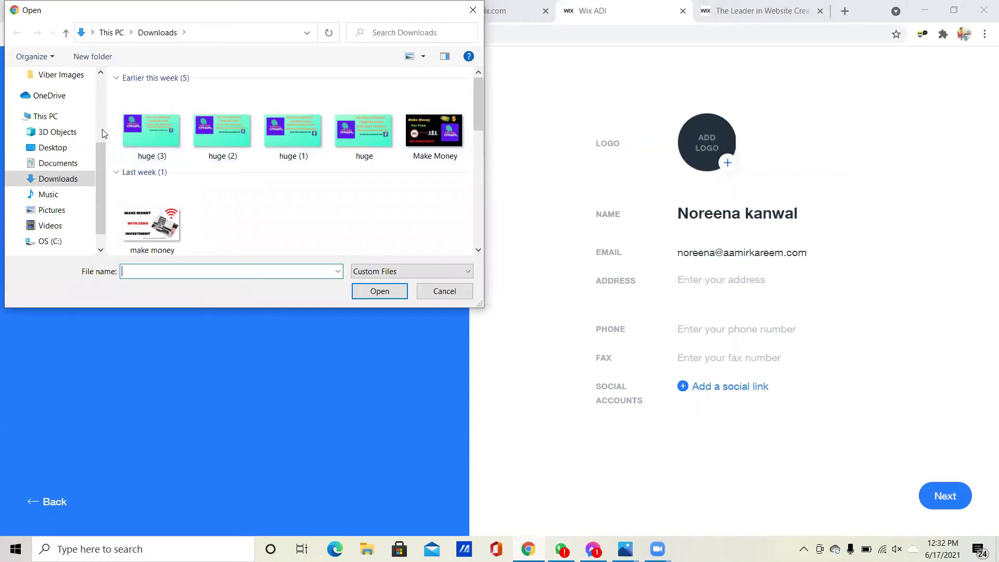
# - Browse from Desktop to Downloads and upload the huge (3) image as the logo
pyautogui.click(66, 150)
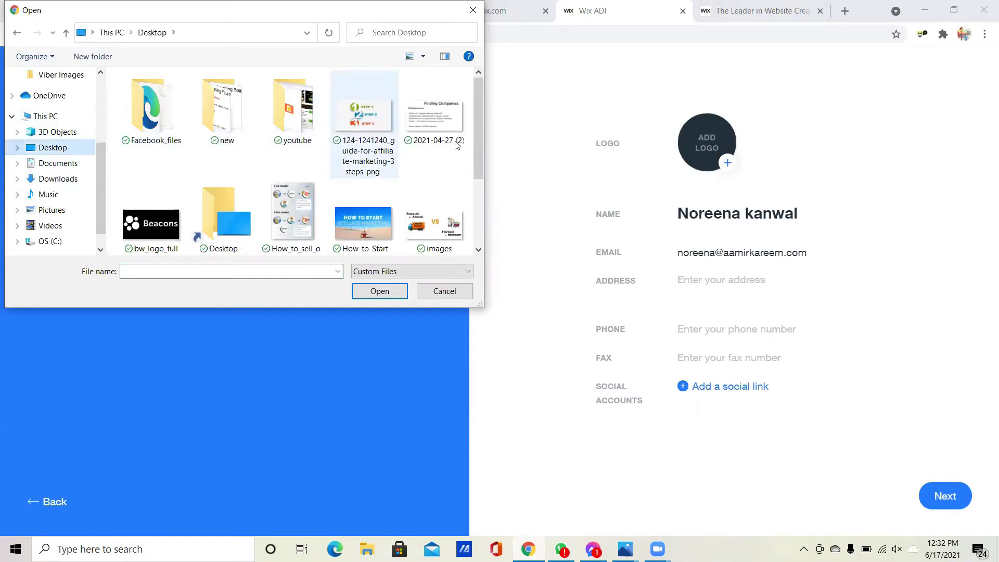
pyautogui.moveTo(478, 106); pyautogui.dragTo(480, 194)
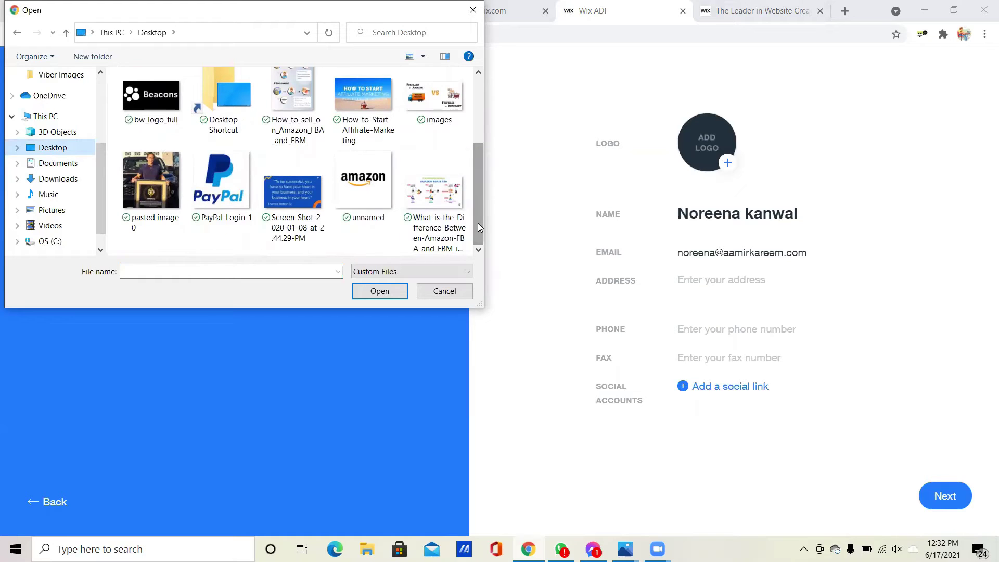
pyautogui.click(41, 152)
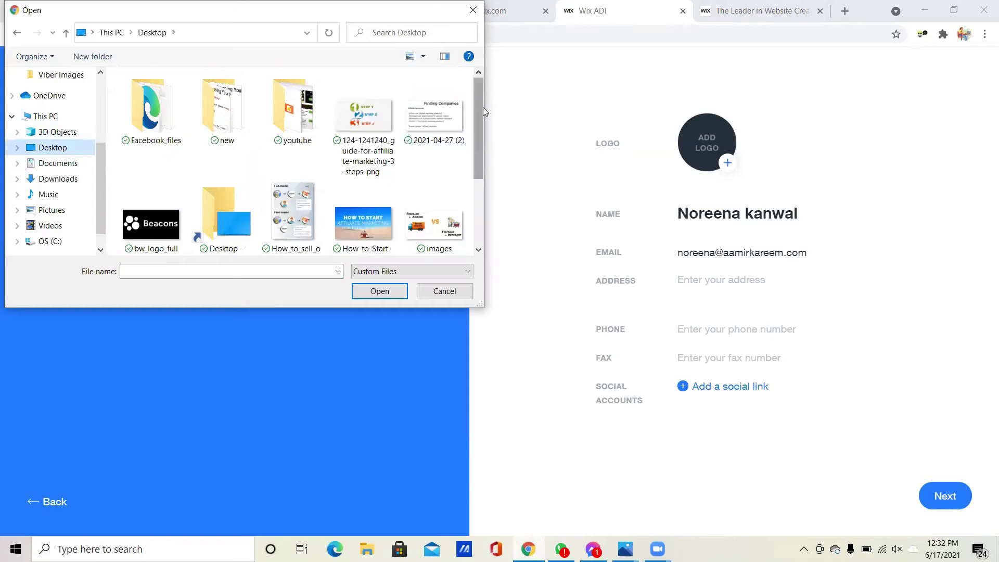
pyautogui.moveTo(481, 107); pyautogui.dragTo(478, 180)
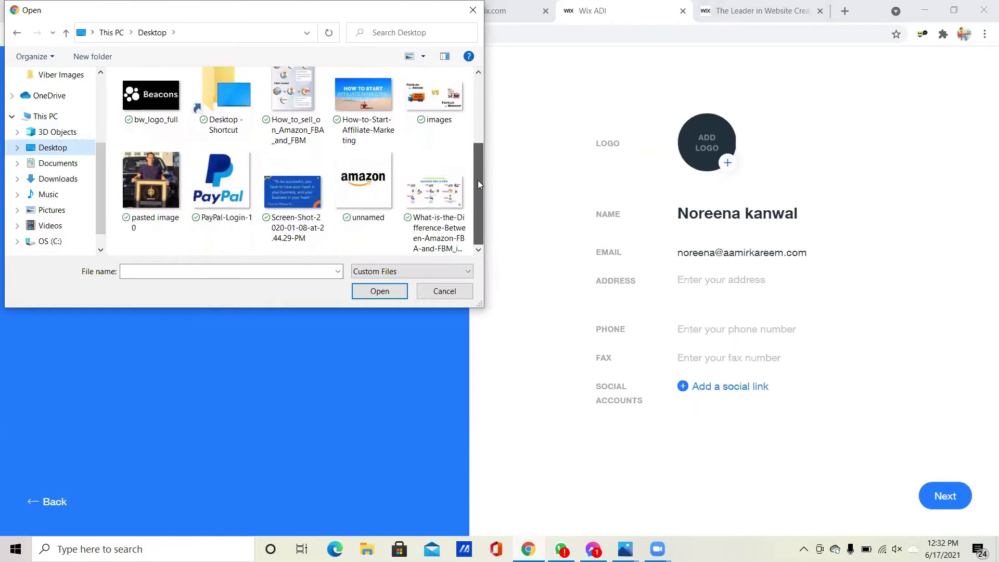
pyautogui.scroll(3, 476, 207)
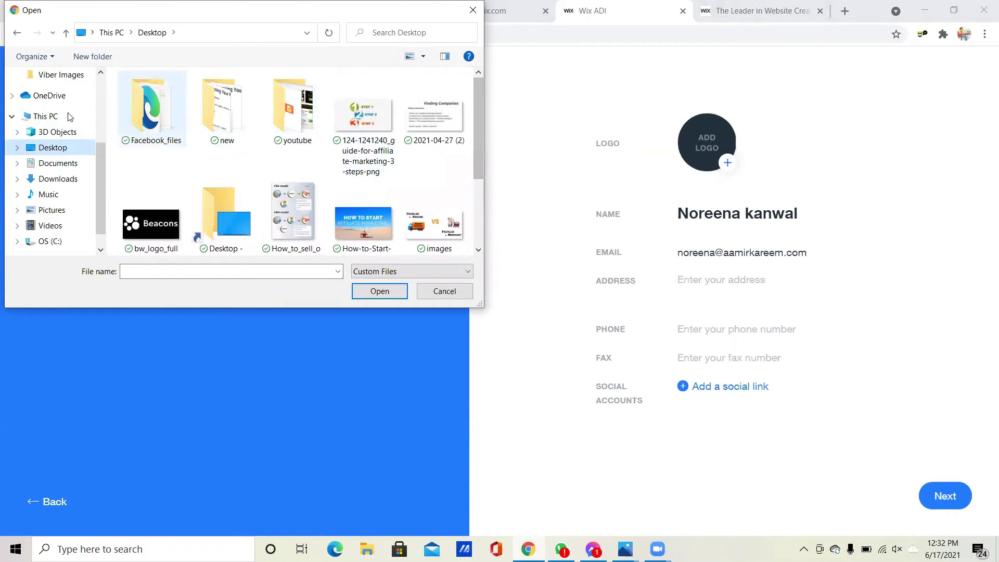
pyautogui.click(54, 179)
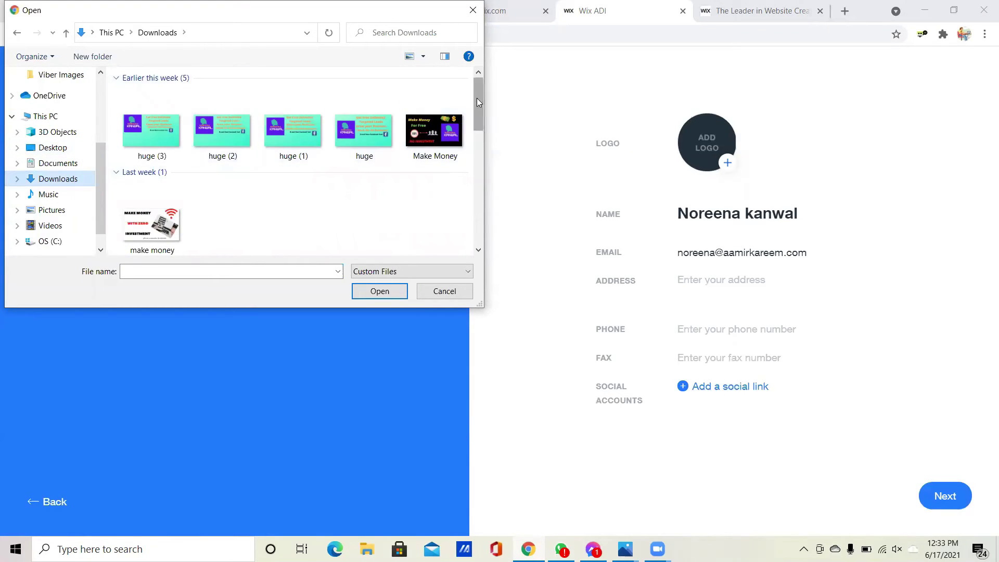
pyautogui.moveTo(476, 98); pyautogui.dragTo(455, 84)
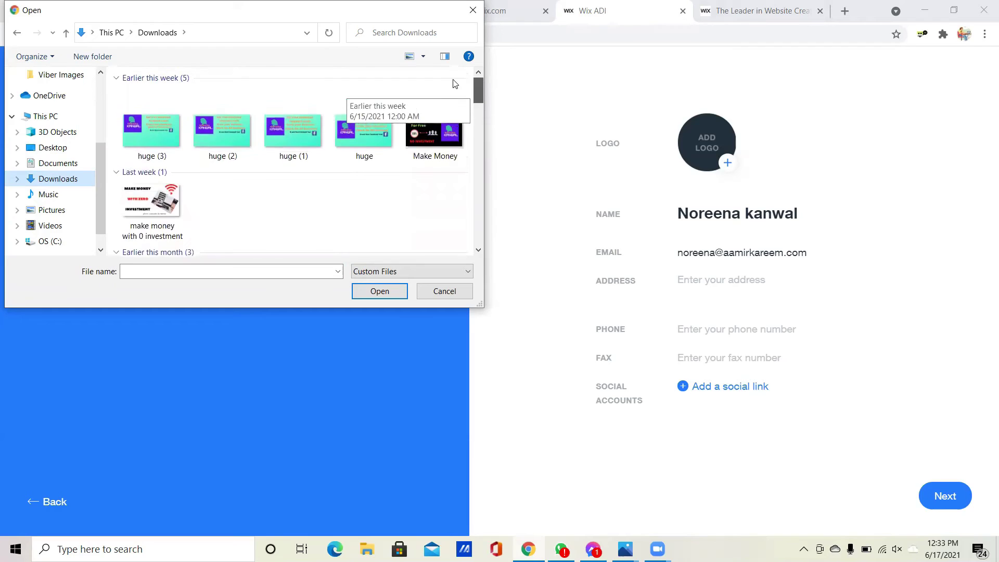
pyautogui.click(152, 129)
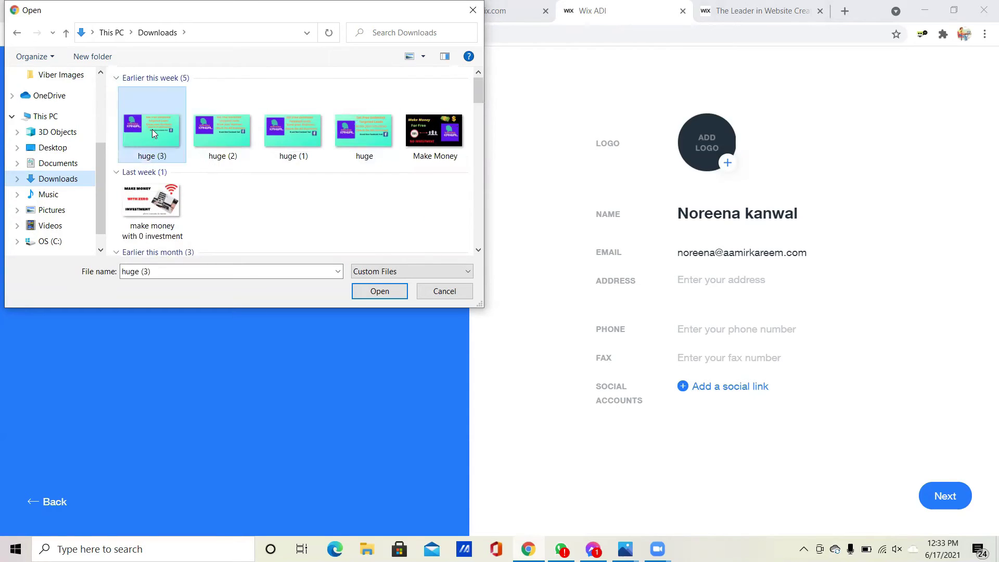
pyautogui.click(377, 291)
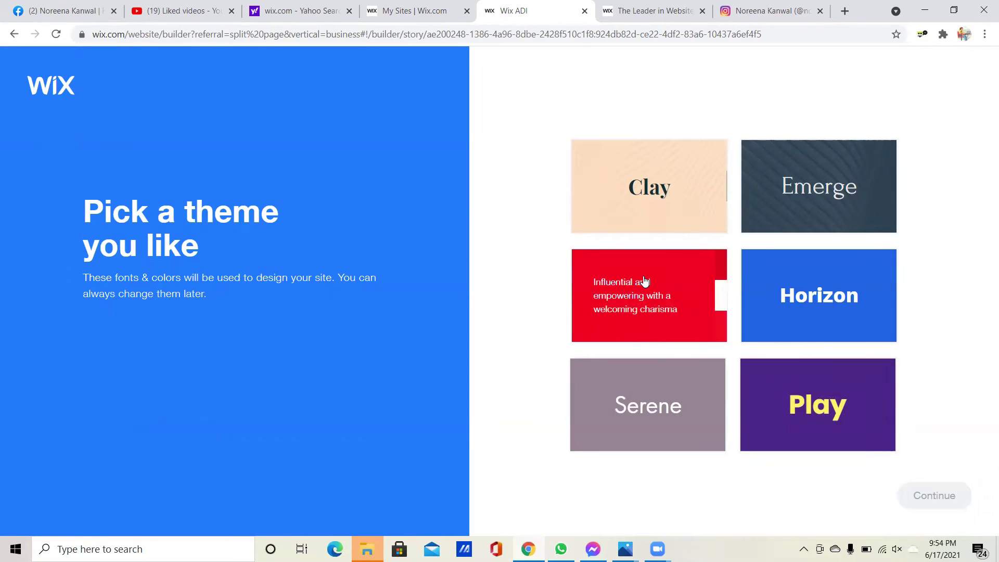
# - Select the Horizon theme and continue to the palette question
pyautogui.click(785, 278)
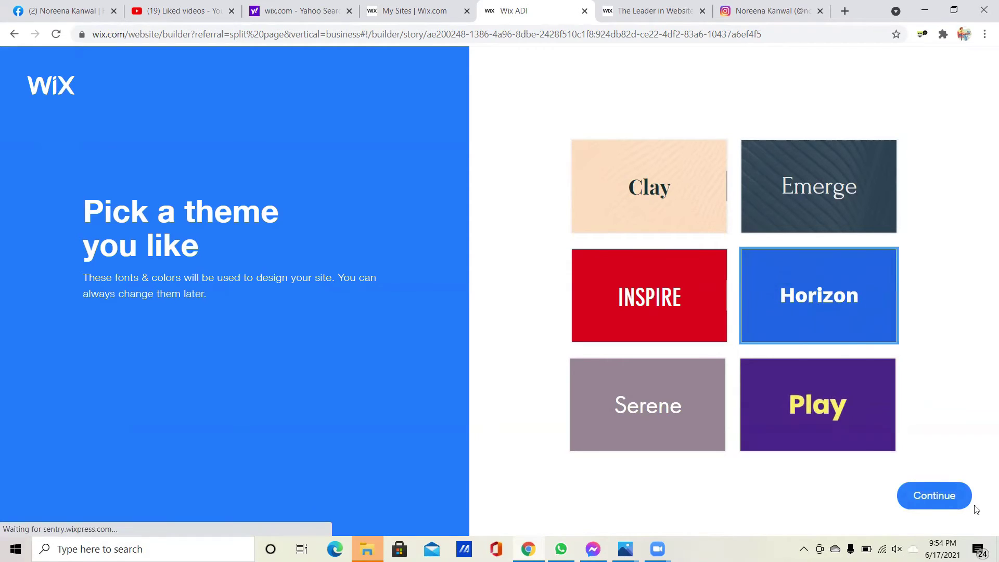
pyautogui.click(926, 501)
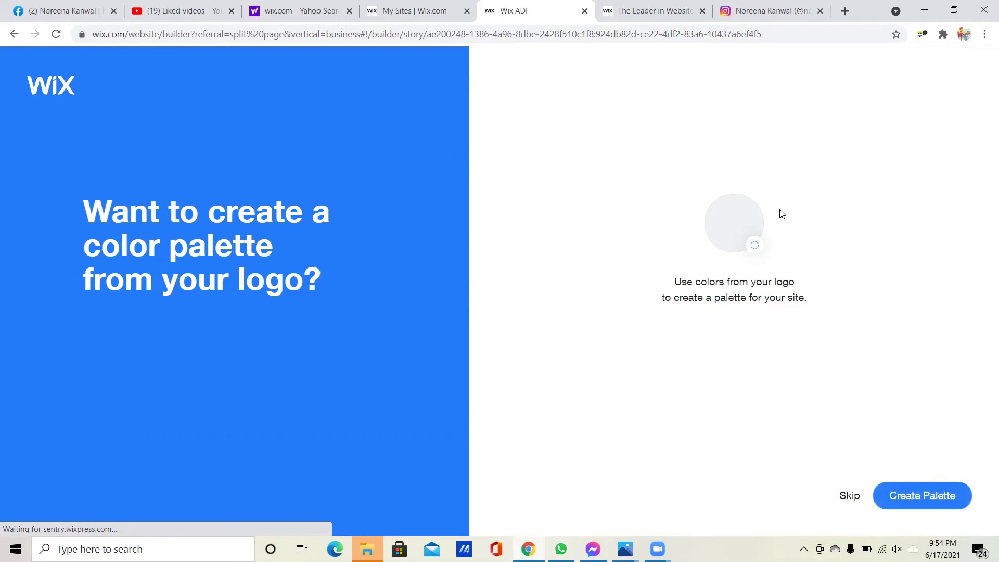
# - Generate a palette from the logo and accept the mint, orange, teal, grey, white and purple colors
pyautogui.click(920, 497)
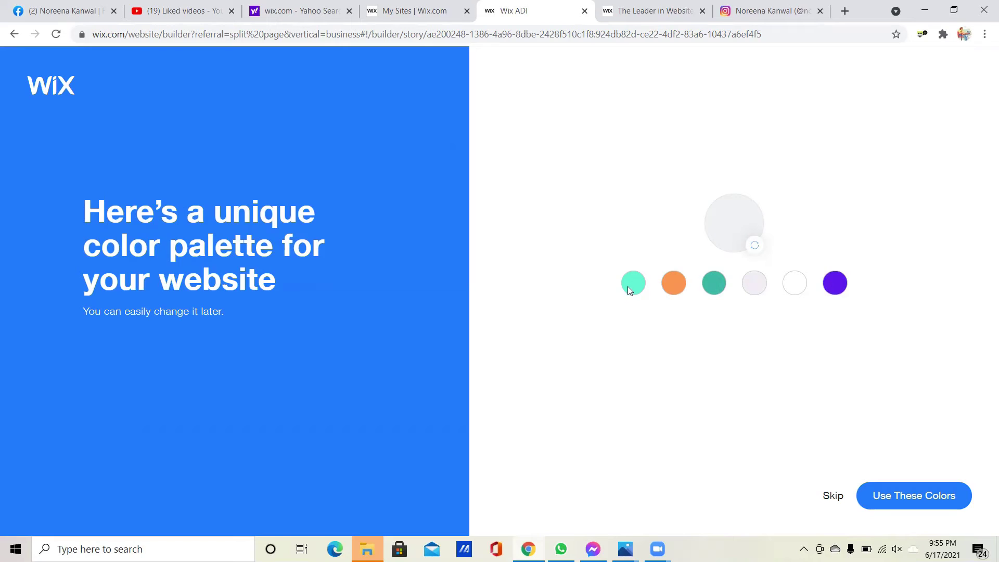
pyautogui.click(911, 501)
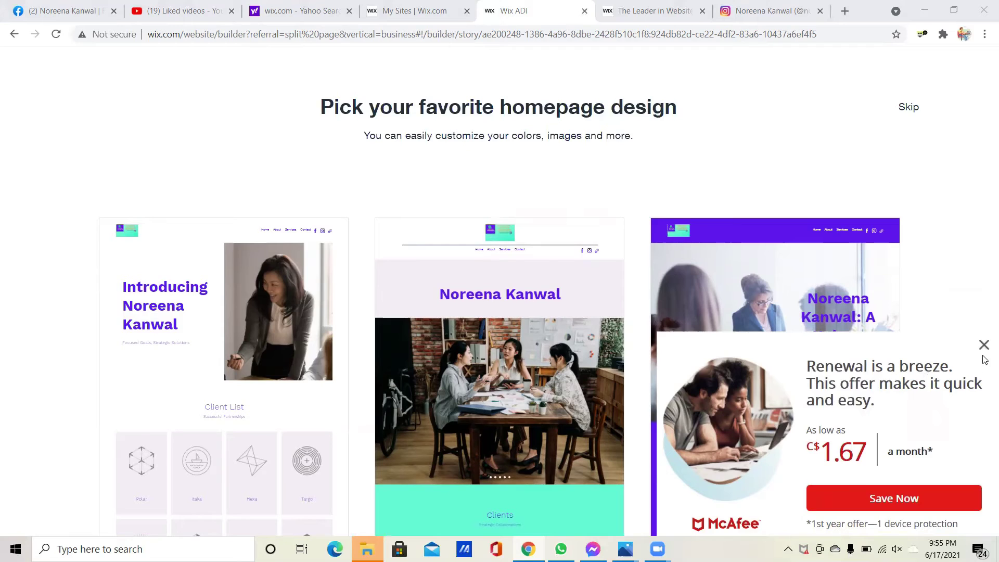
# - Dismiss the McAfee popup and use the 'A Unique Approach' homepage design
pyautogui.click(984, 346)
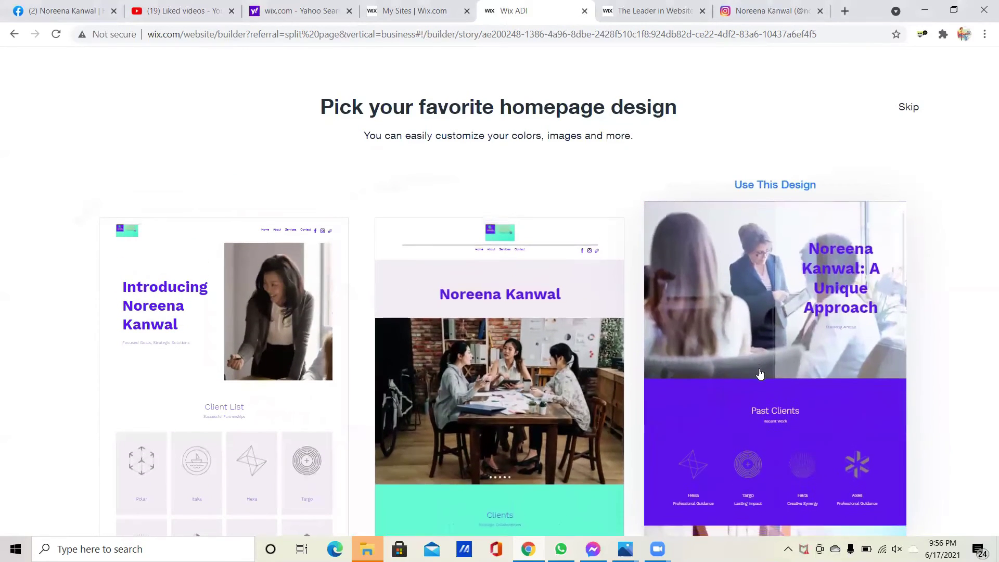
pyautogui.click(761, 373)
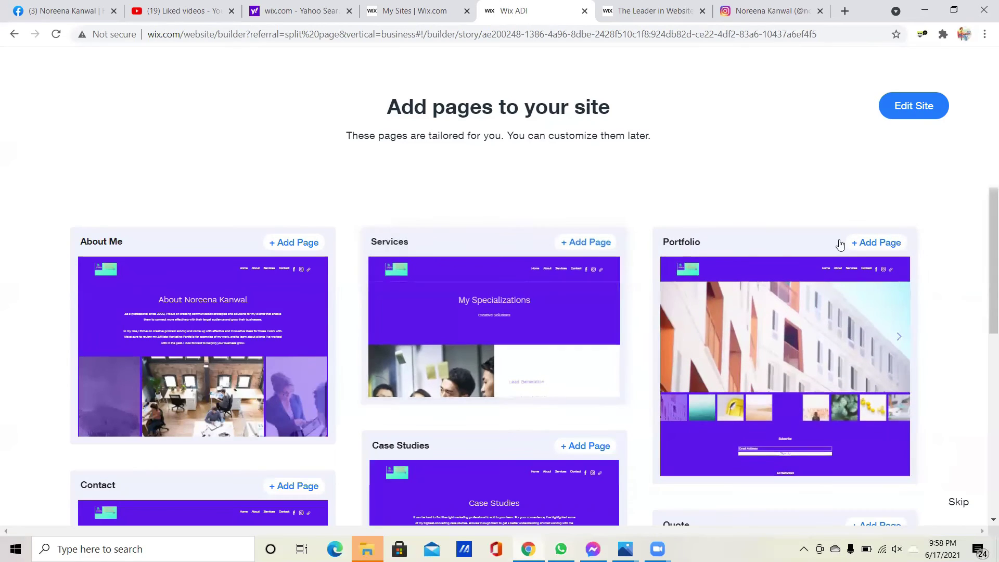
# - Look through the suggested pages and skip adding any so the site builds
pyautogui.moveTo(988, 223); pyautogui.dragTo(984, 321)
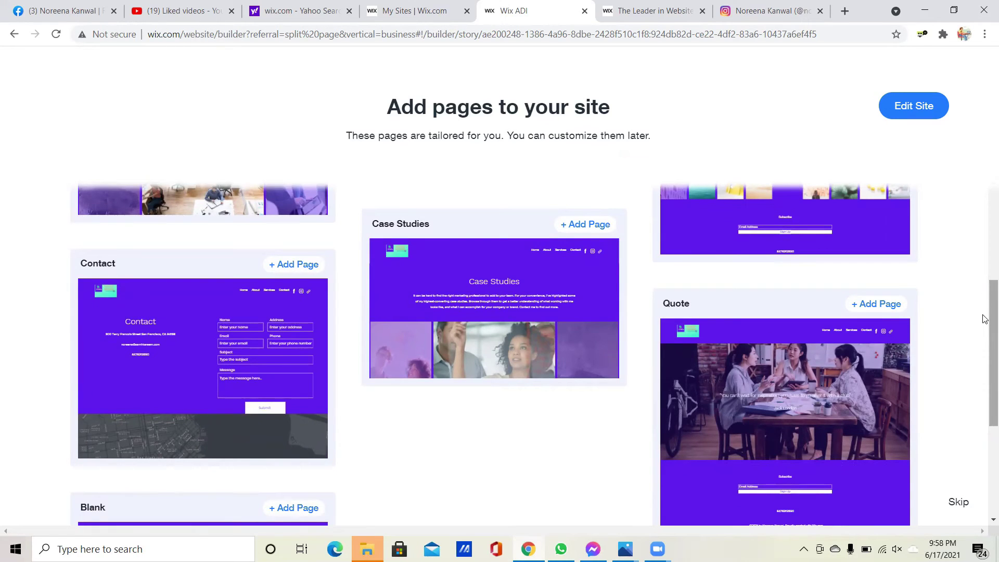
pyautogui.moveTo(985, 319); pyautogui.dragTo(984, 433)
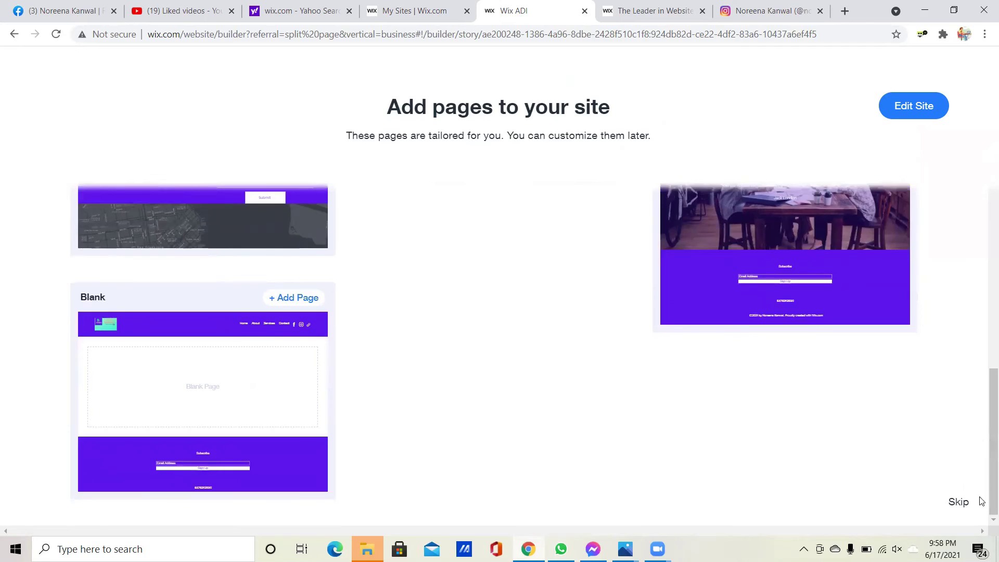
pyautogui.click(964, 506)
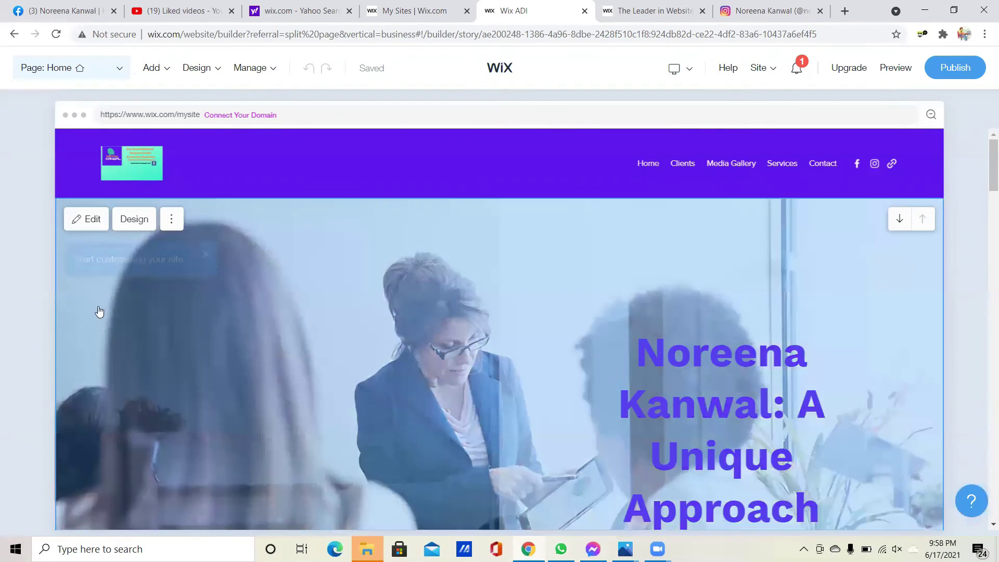
# - Open and close the hero section's more-options menu in the loaded editor
pyautogui.moveTo(146, 192)
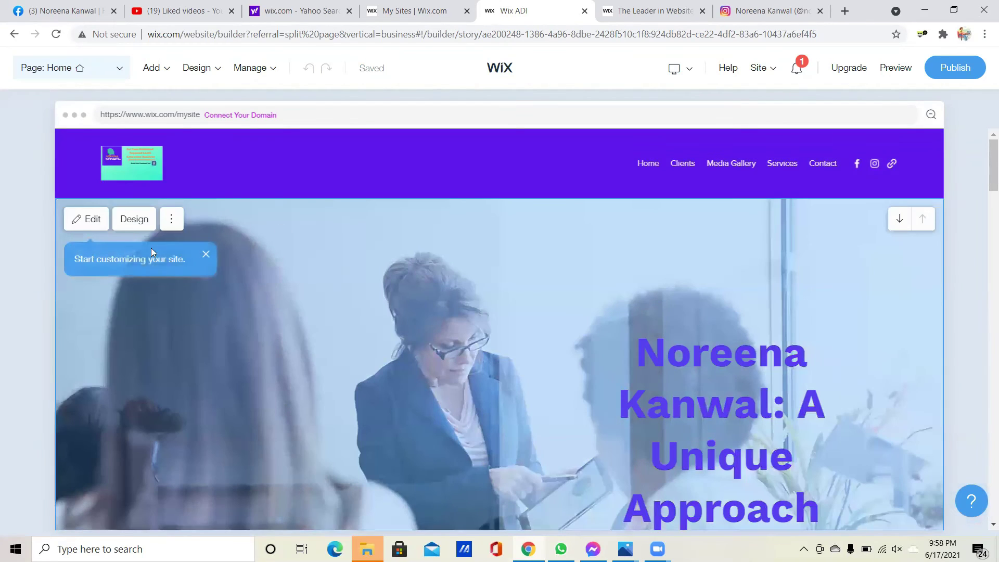
pyautogui.click(172, 219)
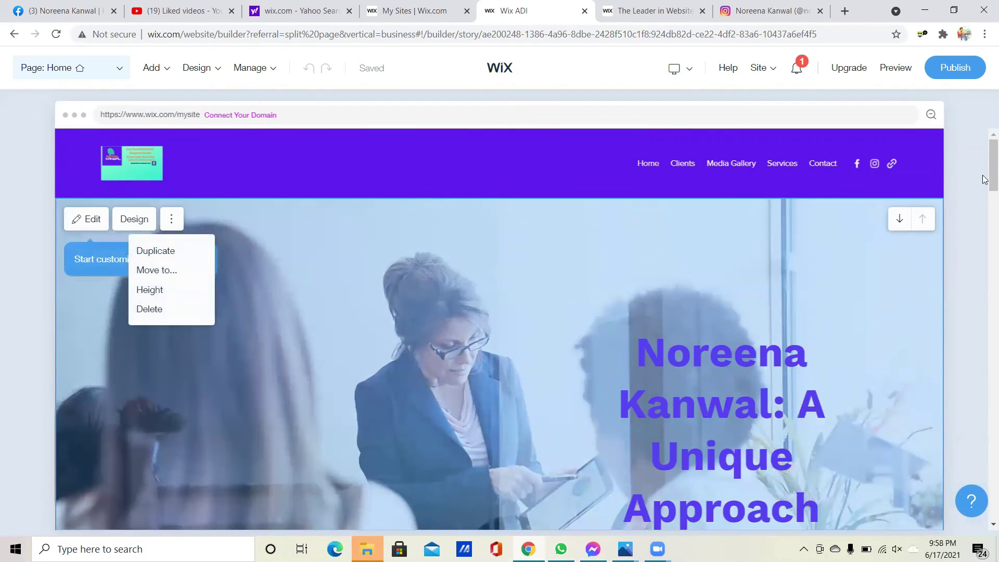
pyautogui.scroll(-1, 983, 172)
pyautogui.scroll(1, 984, 172)
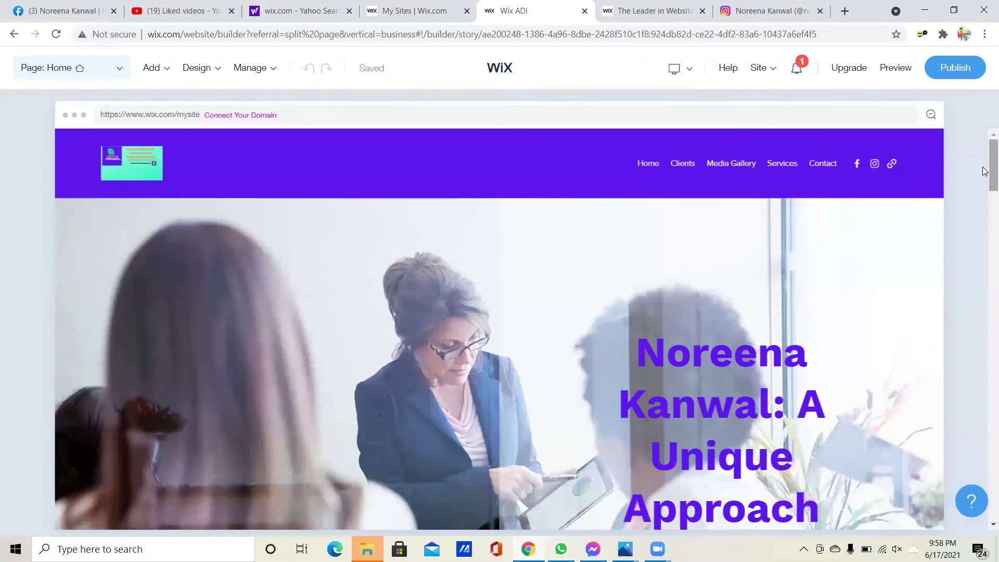
pyautogui.moveTo(870, 171)
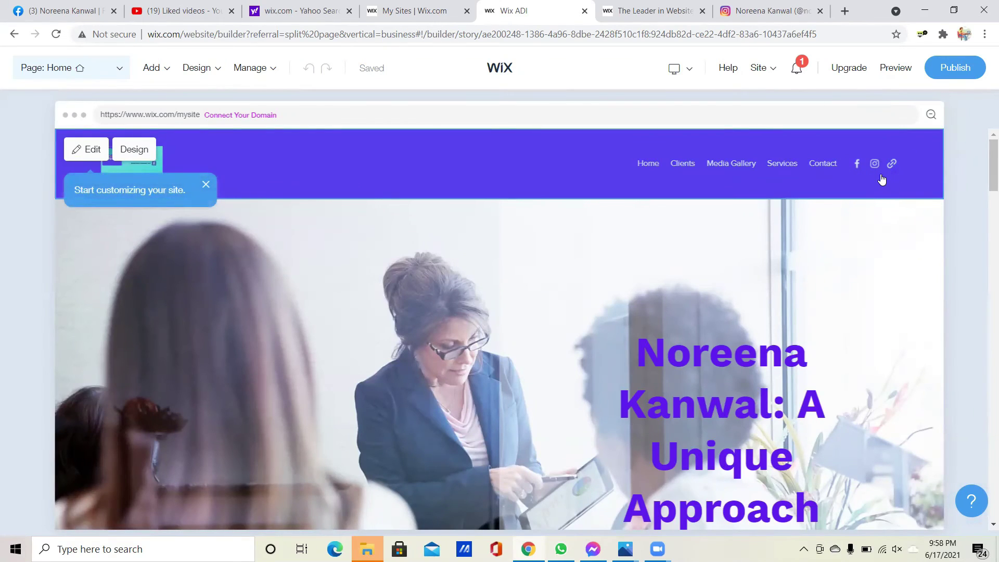
pyautogui.moveTo(985, 171); pyautogui.dragTo(985, 401)
pyautogui.moveTo(330, 380)
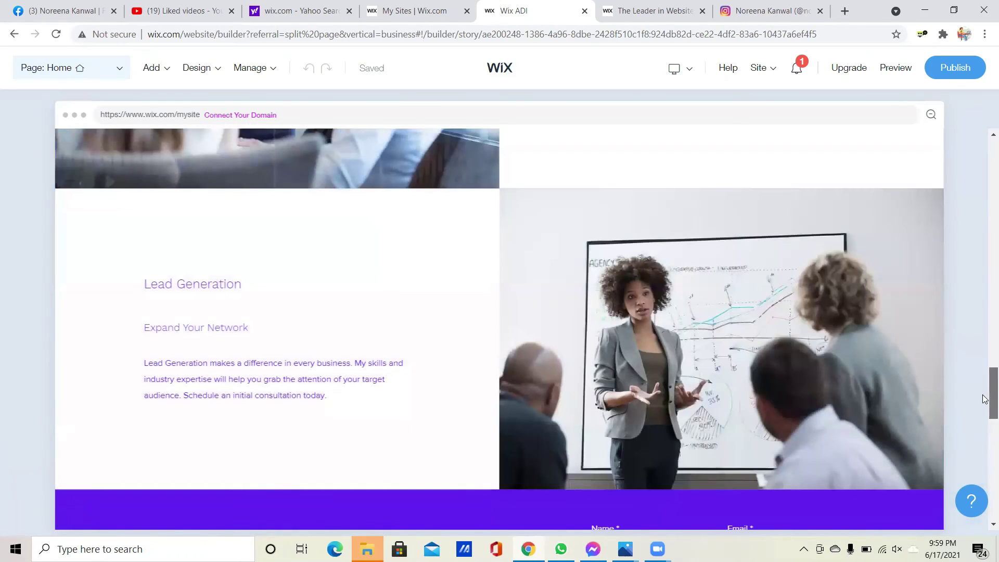
pyautogui.moveTo(985, 399); pyautogui.dragTo(985, 420)
pyautogui.moveTo(410, 294)
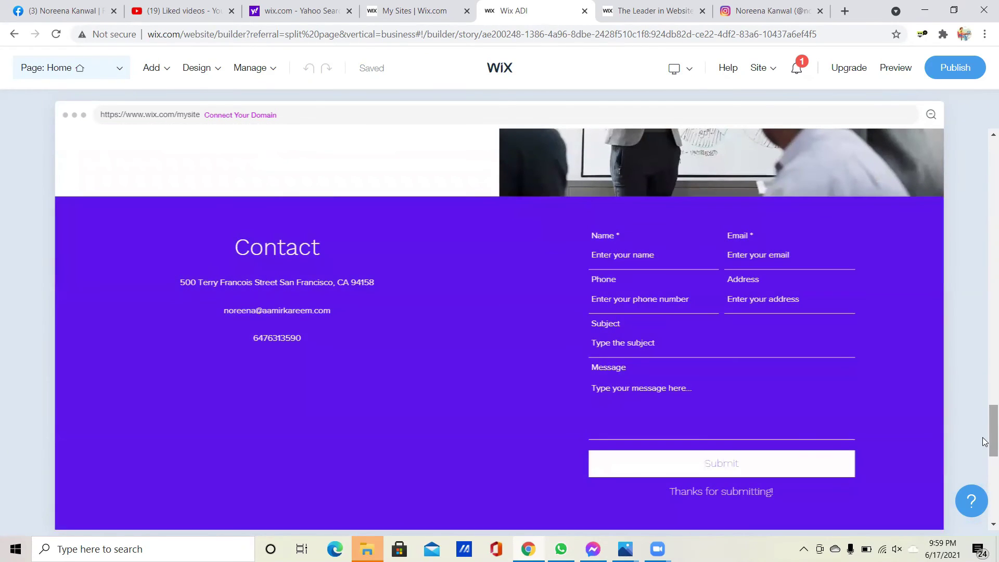
pyautogui.moveTo(985, 442); pyautogui.dragTo(985, 504)
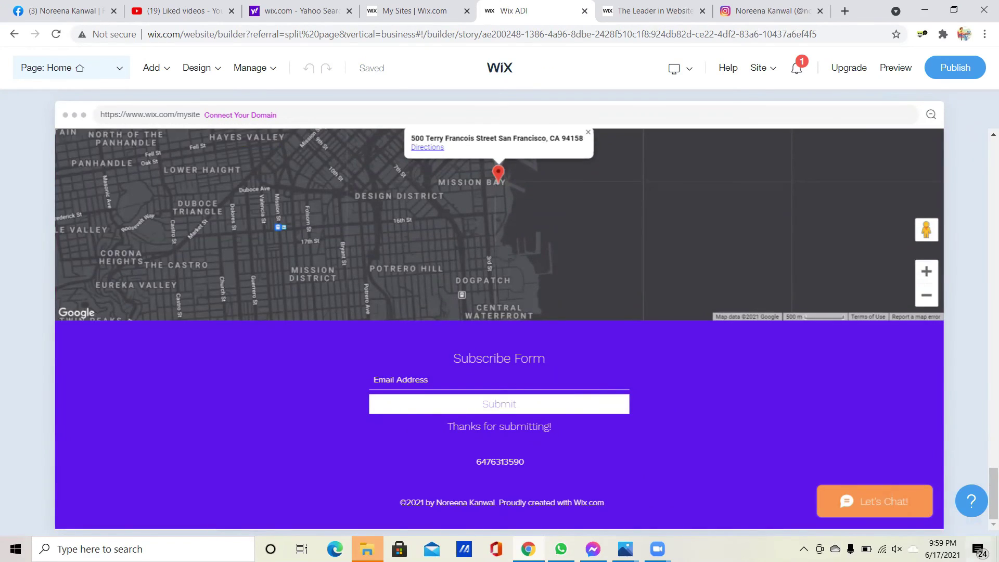
pyautogui.moveTo(986, 490); pyautogui.dragTo(983, 176)
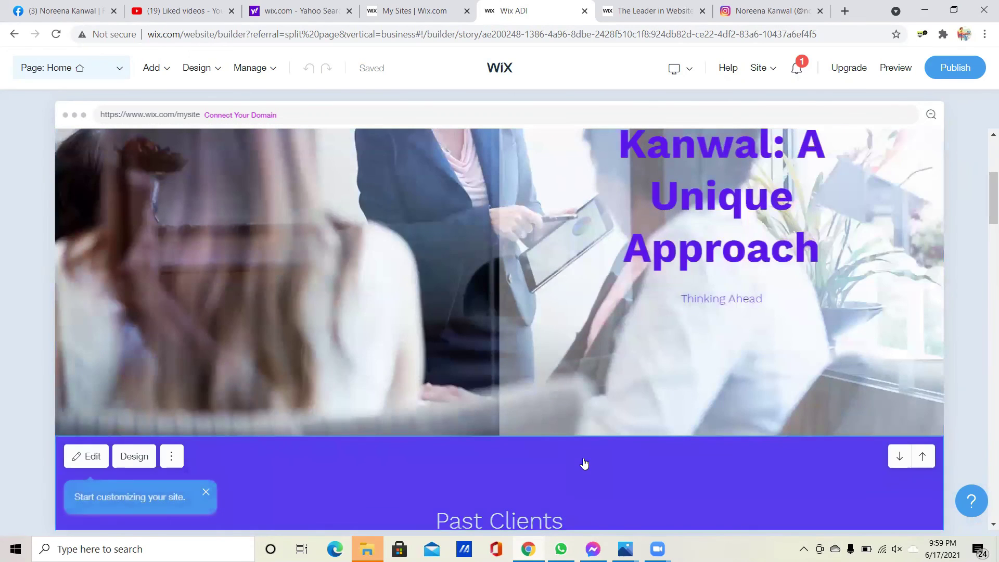